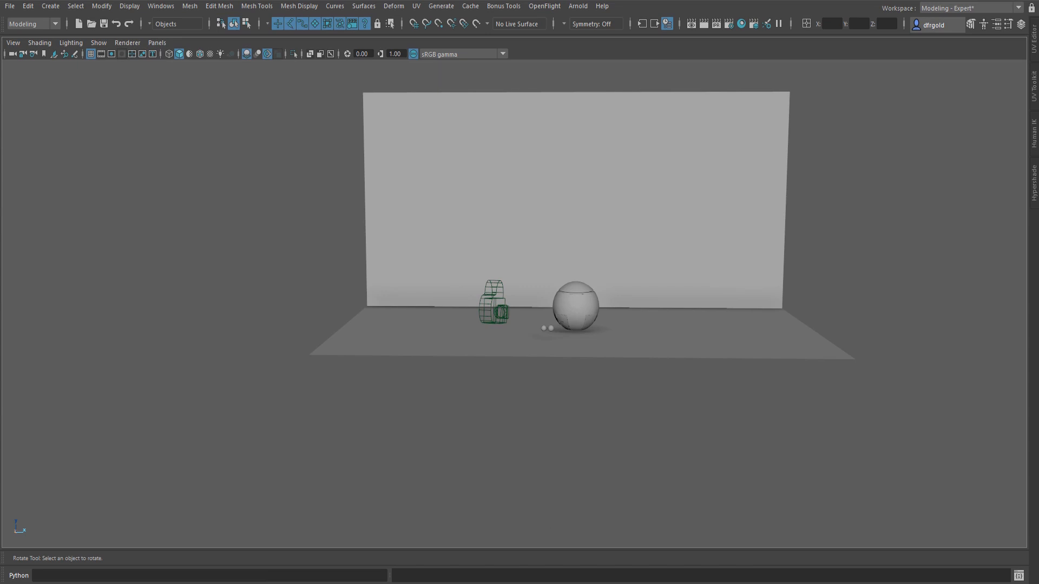
- Select the ground plane pPlane1 and turn off the reference lock on its plane display layer
key("o")
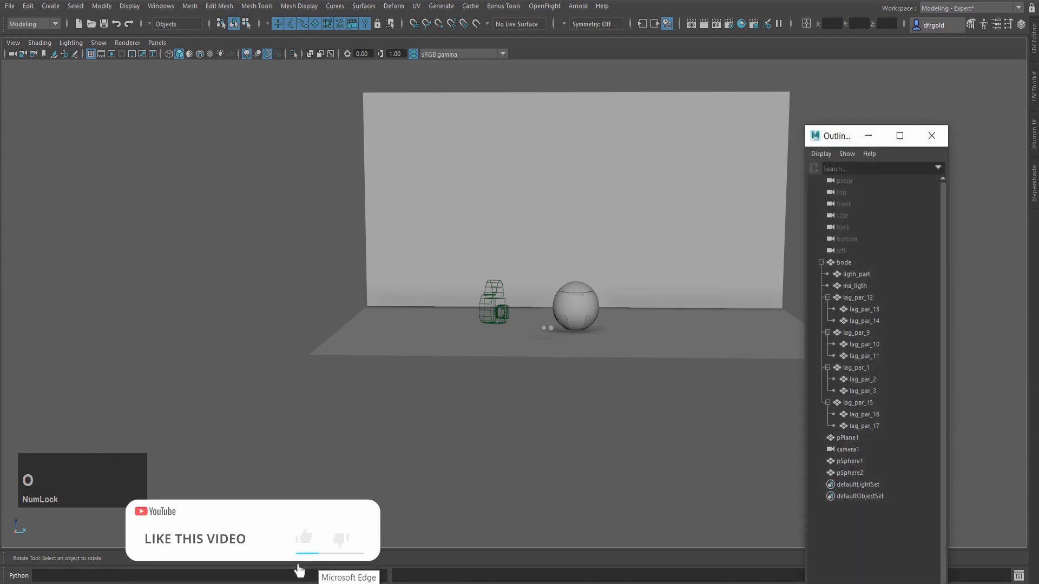
left_click(855, 438)
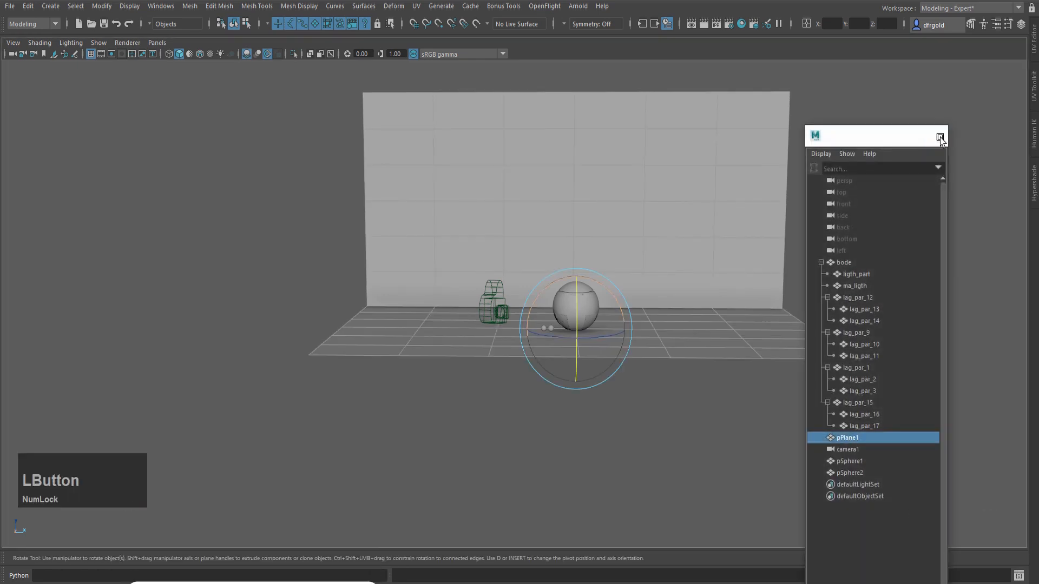
left_click(932, 135)
key("c")
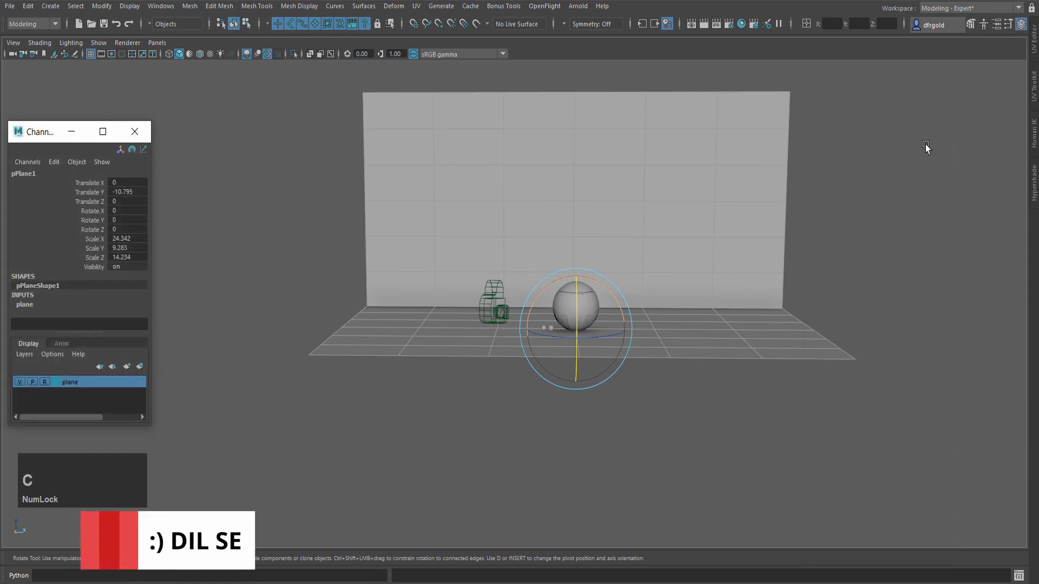
left_click(45, 382)
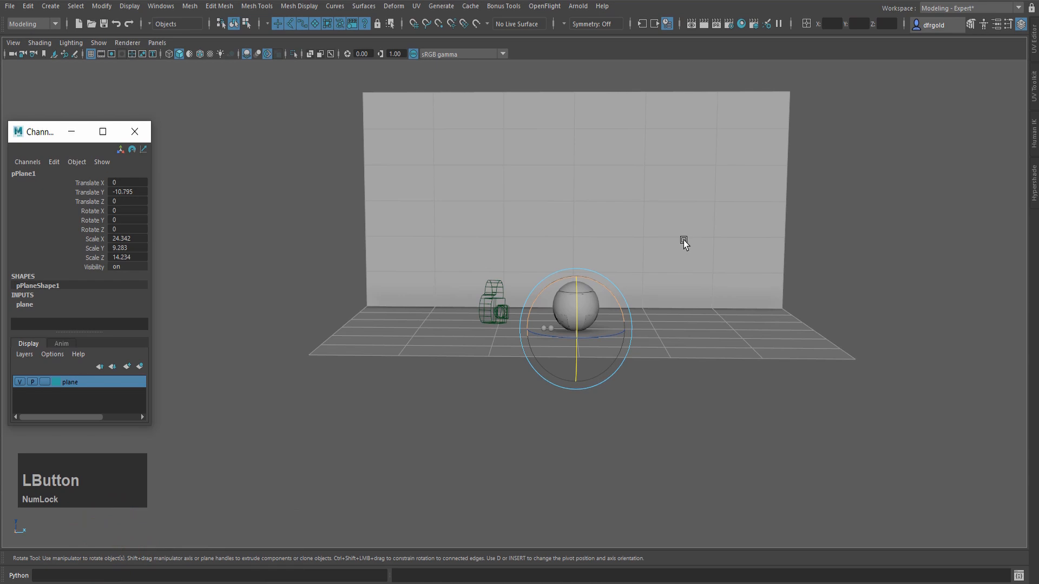
- Lower pPlane1 beneath the sphere body to about -14.04 in Translate Y and set the plane layer back to reference
key("w")
left_click_drag(575, 274, 576, 281)
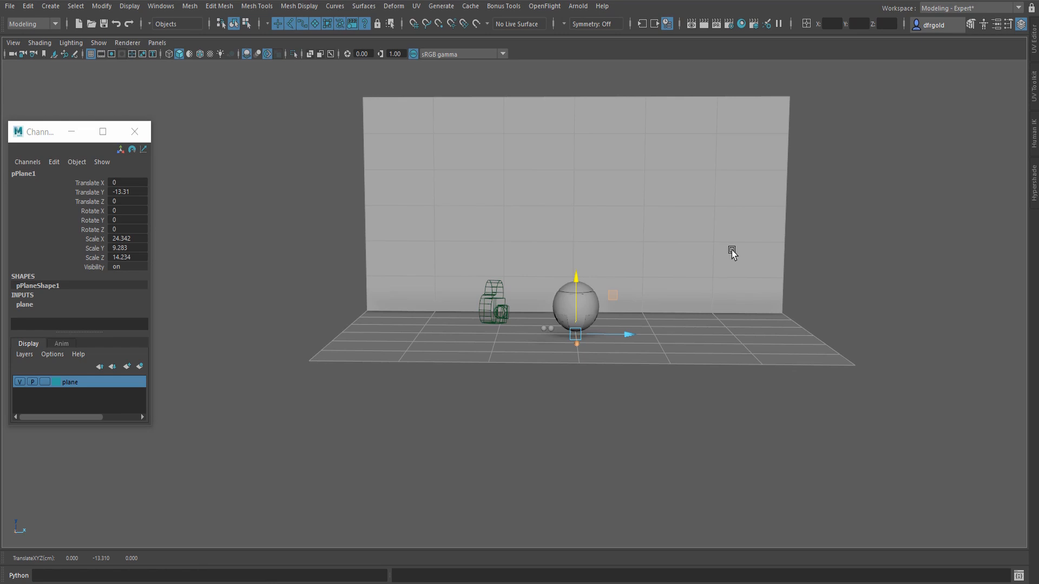
key("space")
left_click_drag(732, 250, 749, 251)
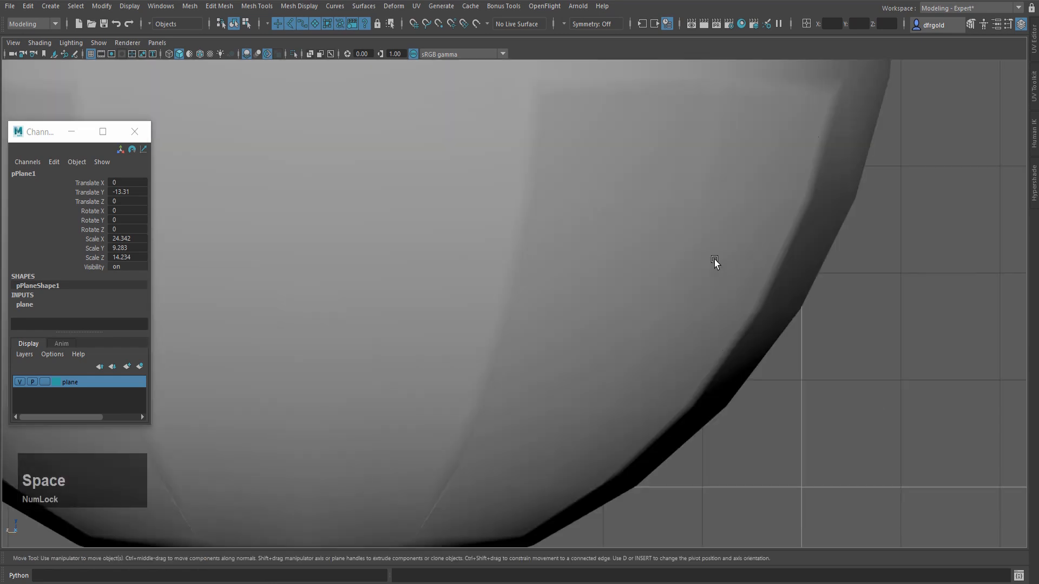
scroll(715, 258, "down", 8)
middle_click_drag(622, 366, 780, 308, "alt")
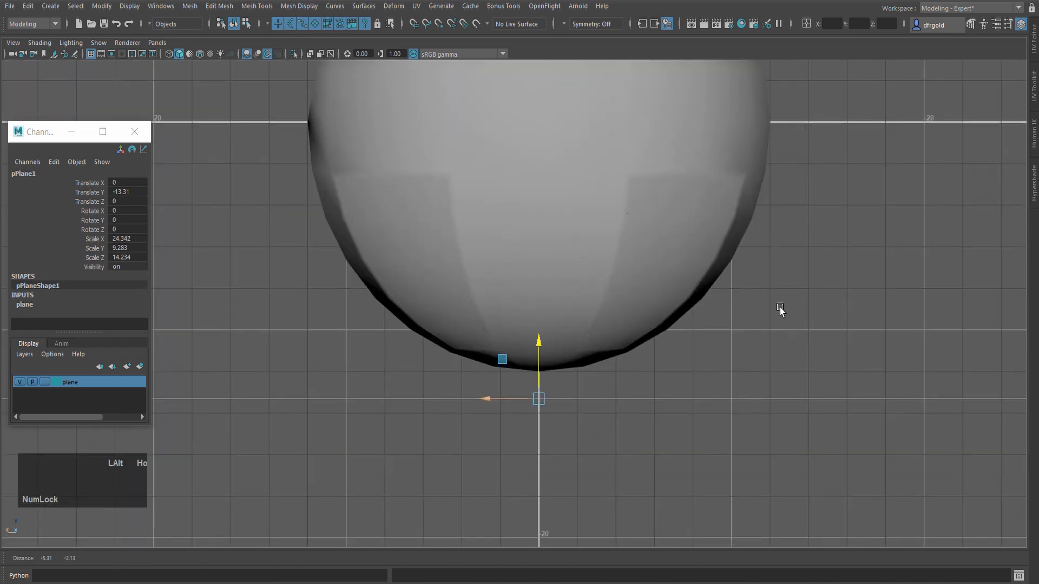
scroll(691, 331, "down", 3)
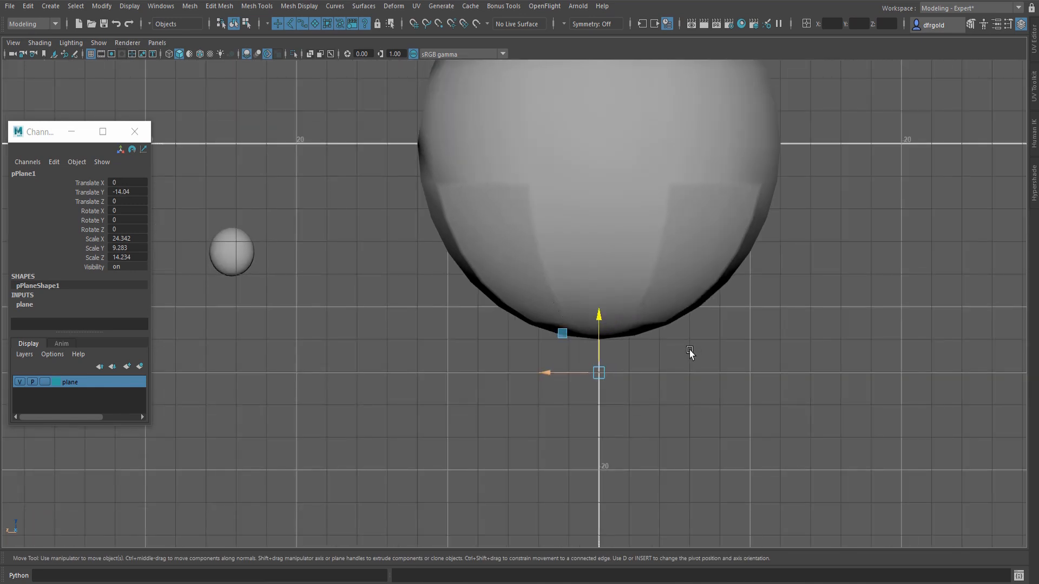
left_click(46, 382)
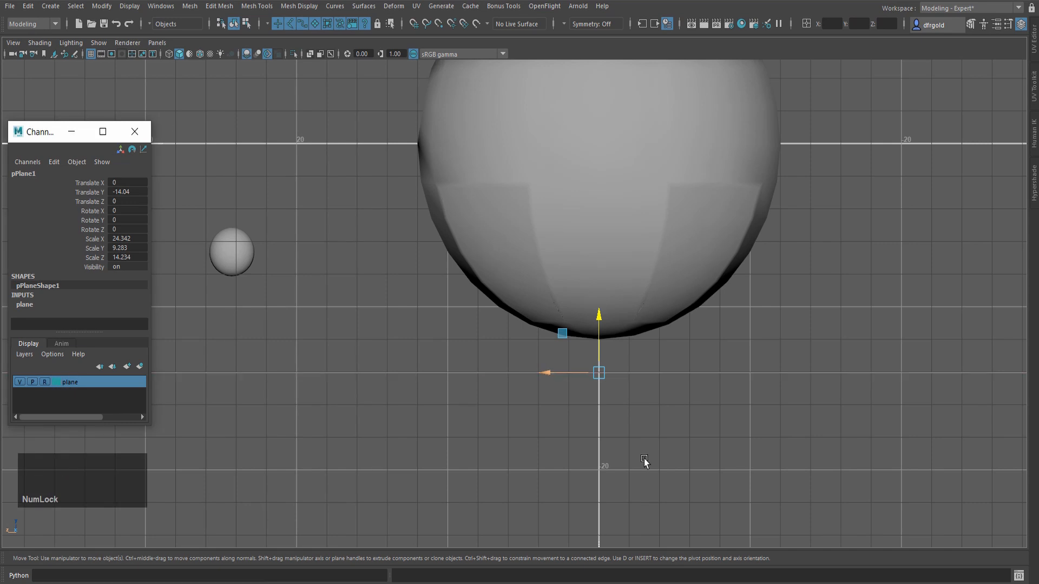
- Parent each leg's third part under its second: lag_par_14 under lag_par_13, lag_par_11 under lag_par_10, lag_par_3 under lag_par_2, lag_par_17 under lag_par_16
key("o")
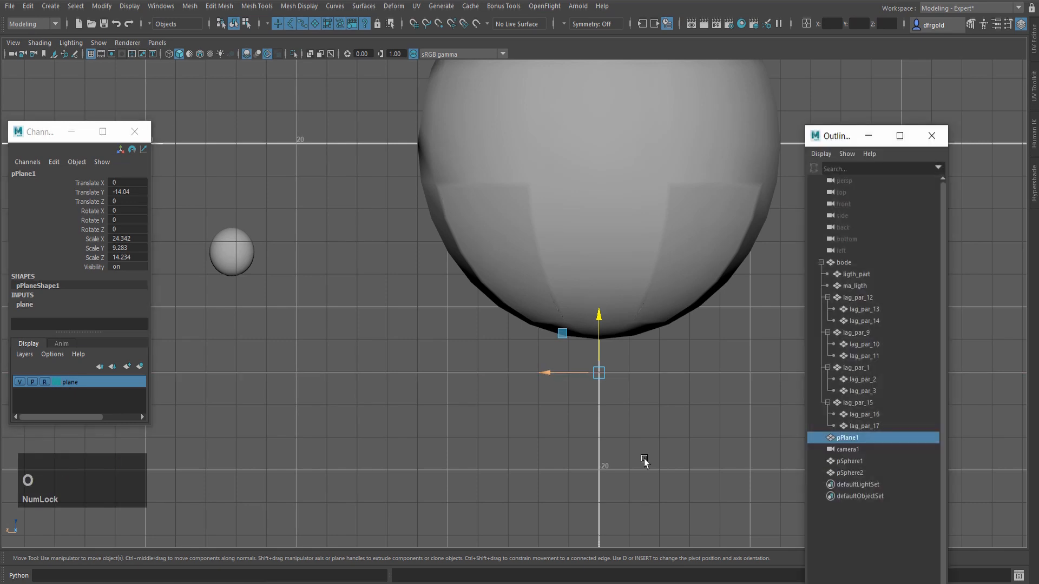
left_click(821, 263)
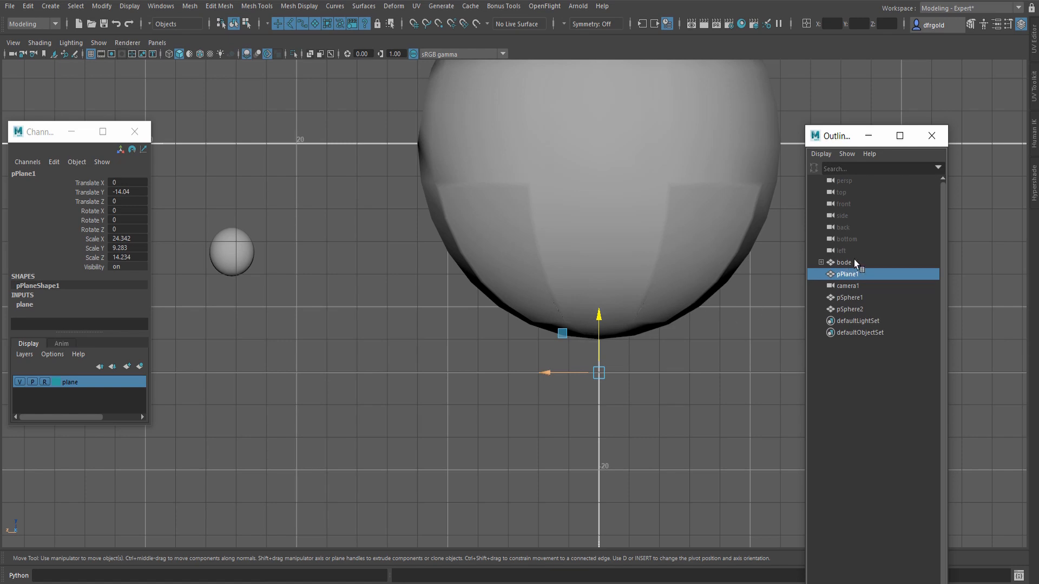
left_click(821, 262)
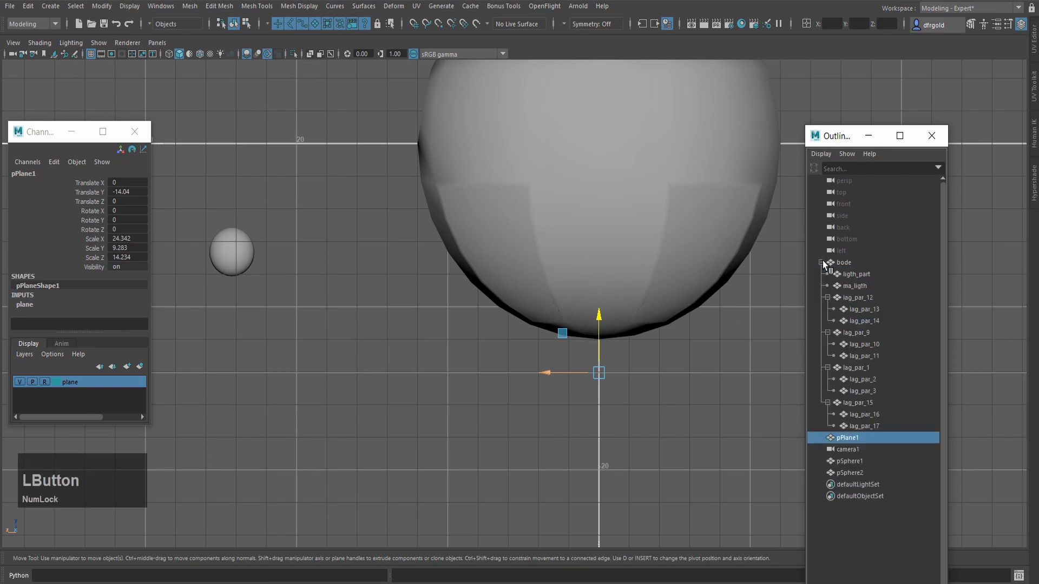
left_click(861, 322)
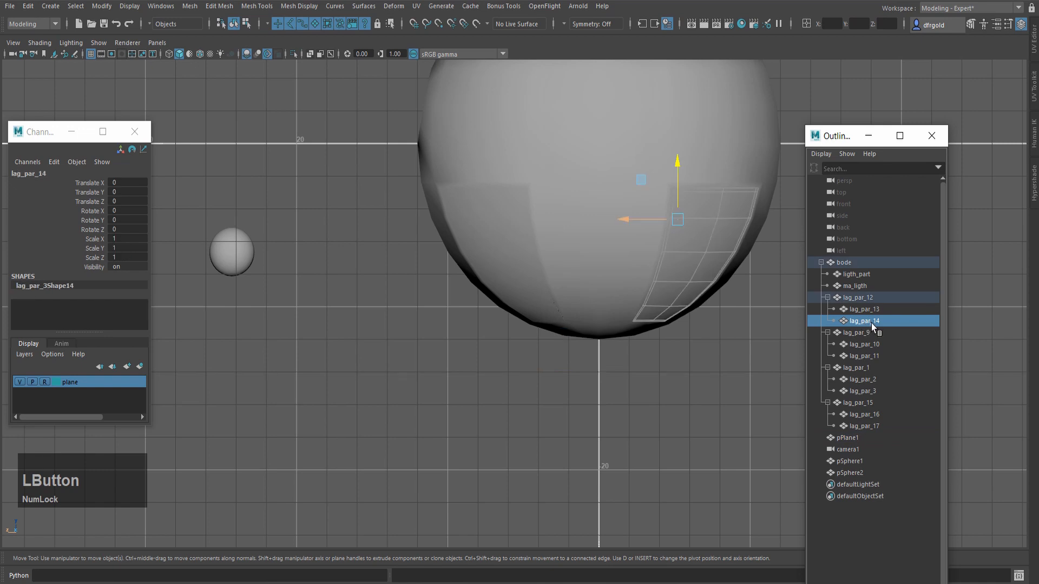
middle_click_drag(872, 323, 873, 311)
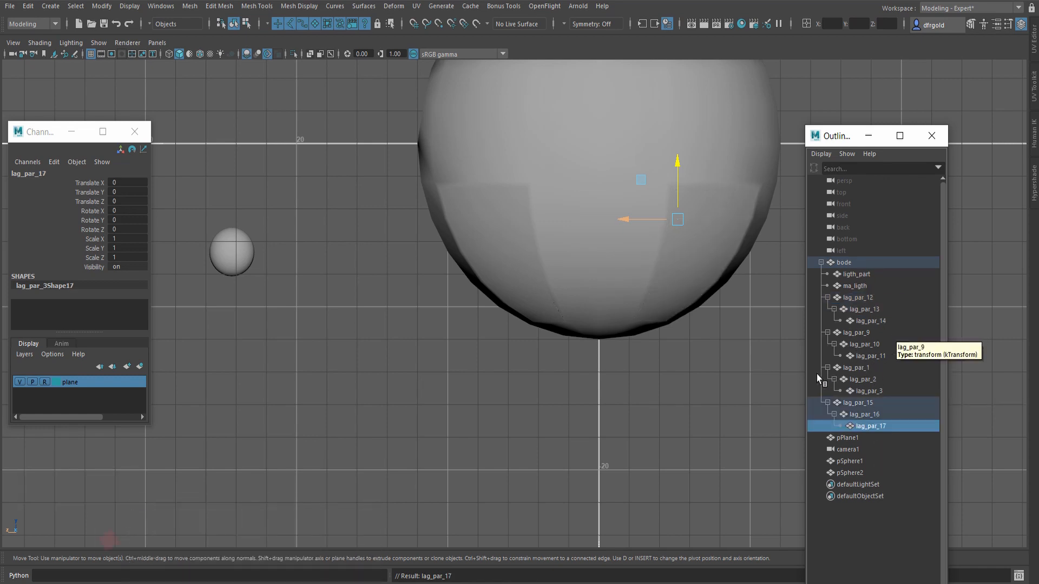
- Set the Rotate X of the upper leg part lag_par_12 to -78.044
left_click(869, 298)
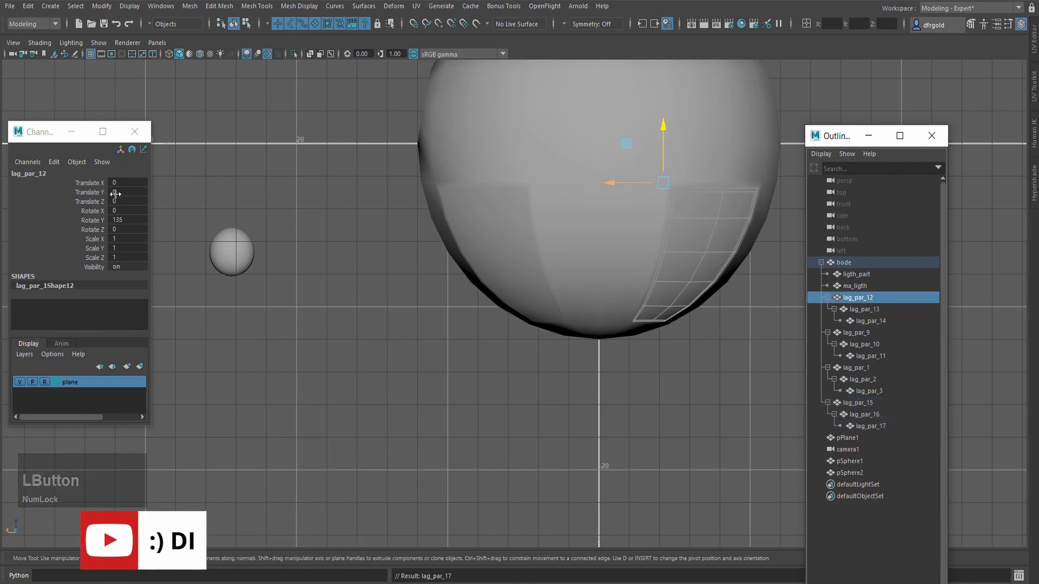
double_click(136, 211)
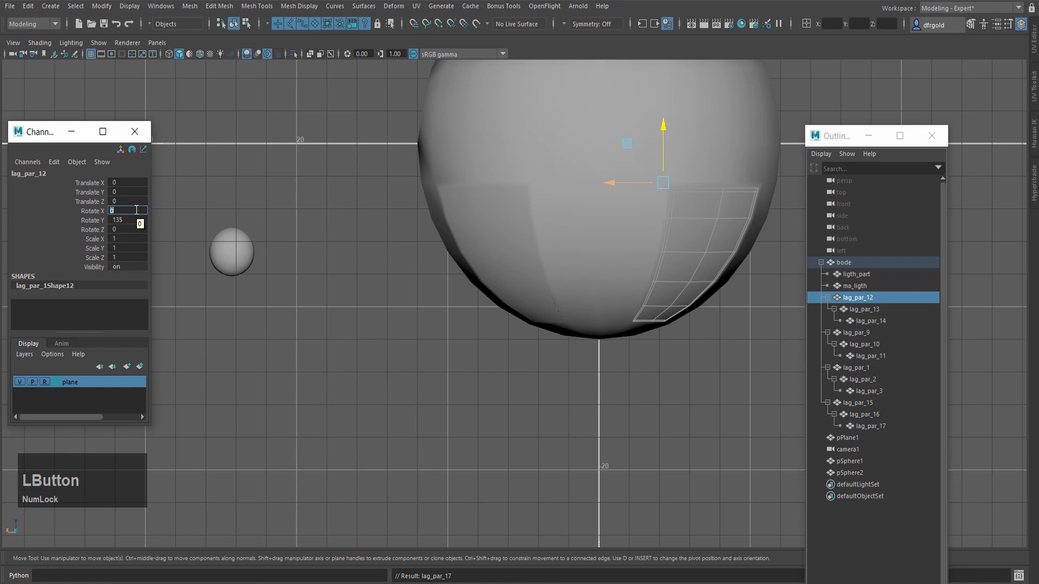
type("-78")
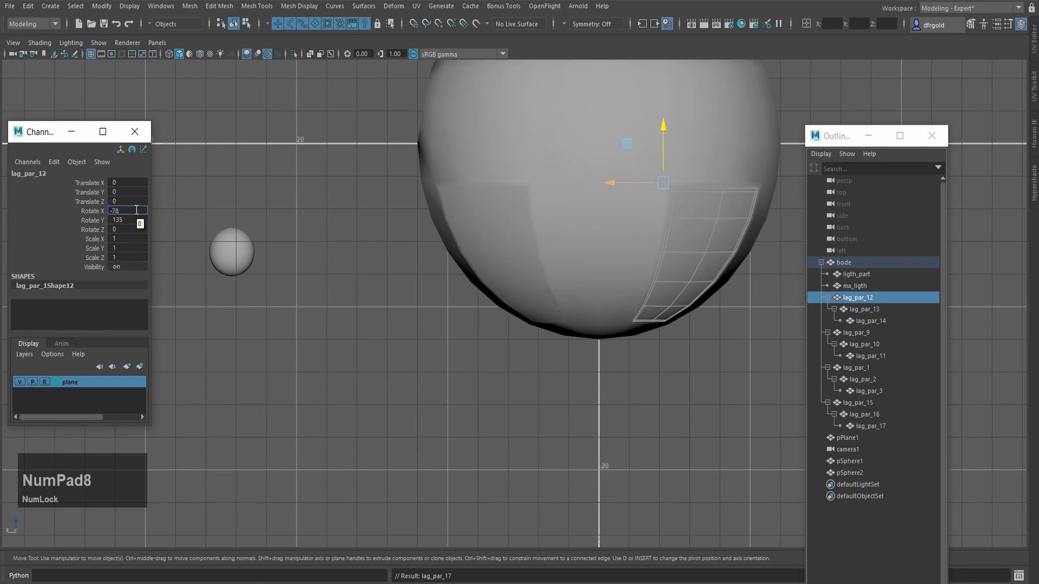
type(".044")
key("KP_Enter")
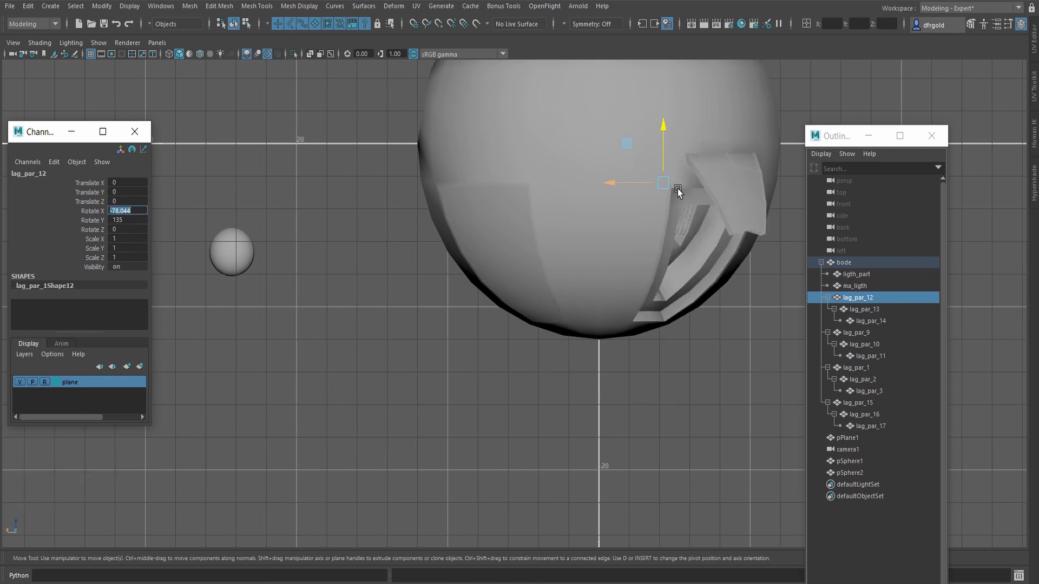
- Set the Rotate X of the middle leg part lag_par_13 to 102.366
left_click(874, 309)
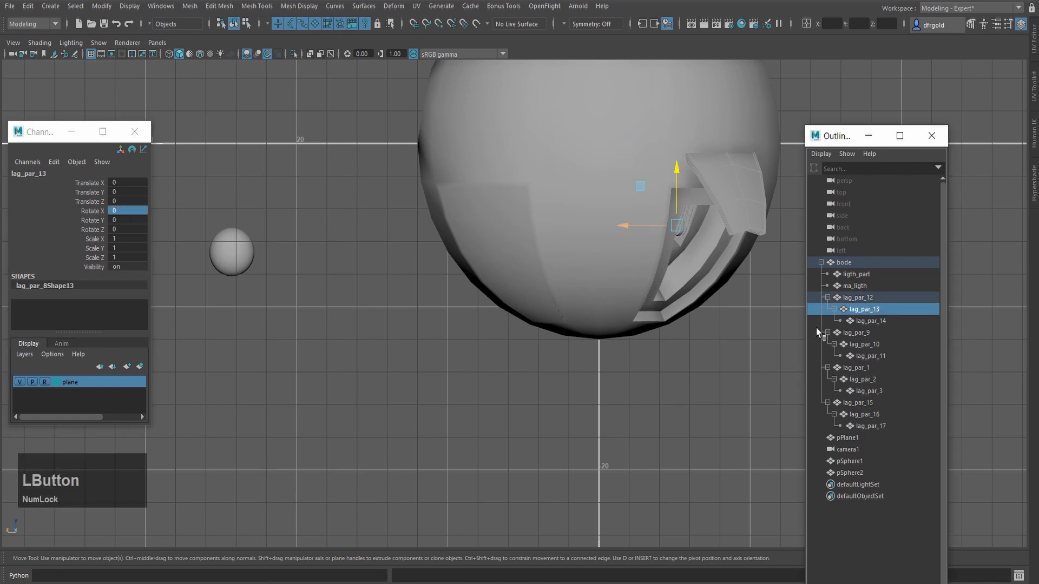
left_click(132, 210)
key("BackSpace")
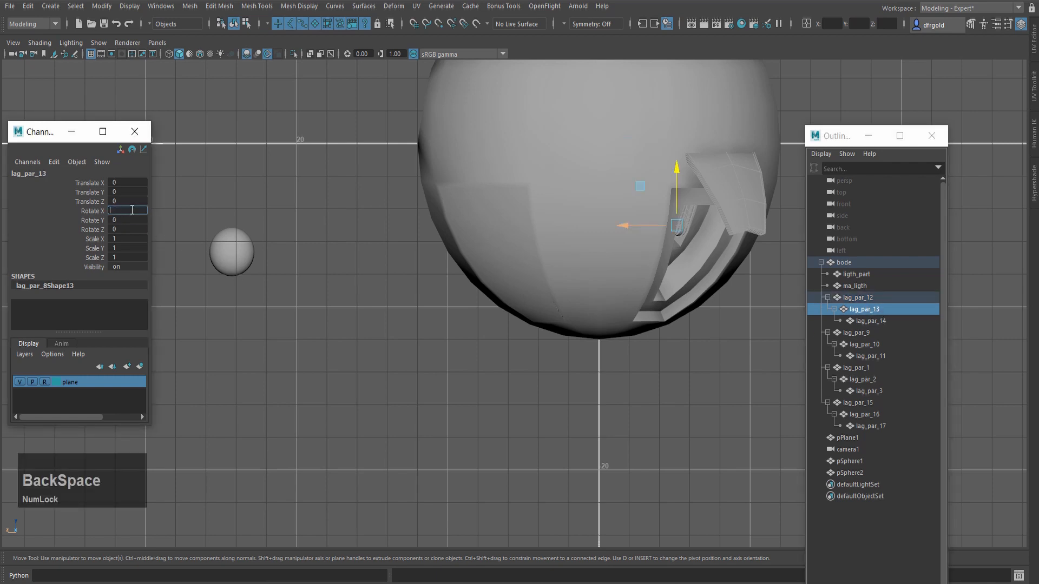
type("102")
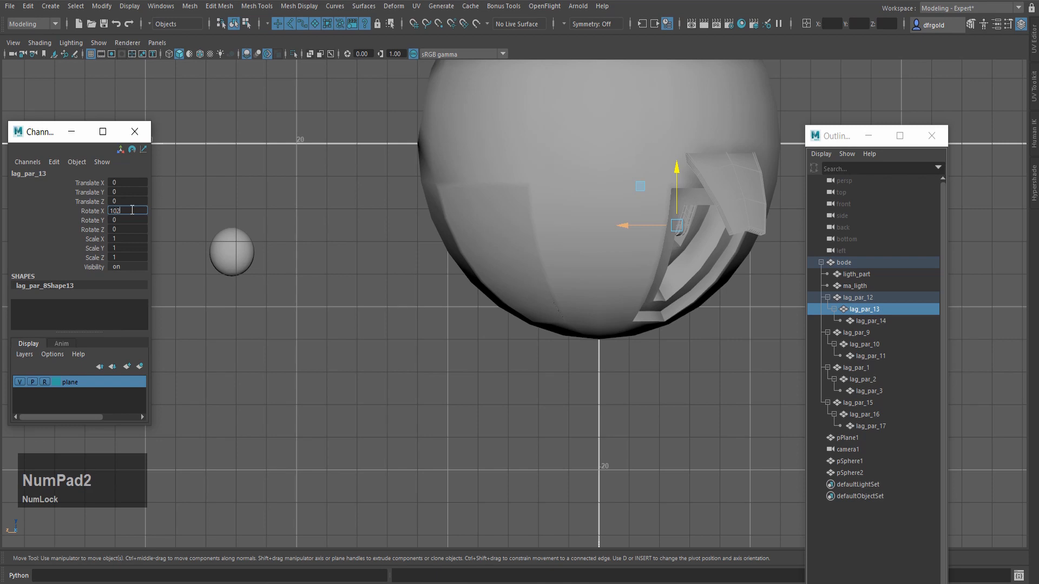
type(".366")
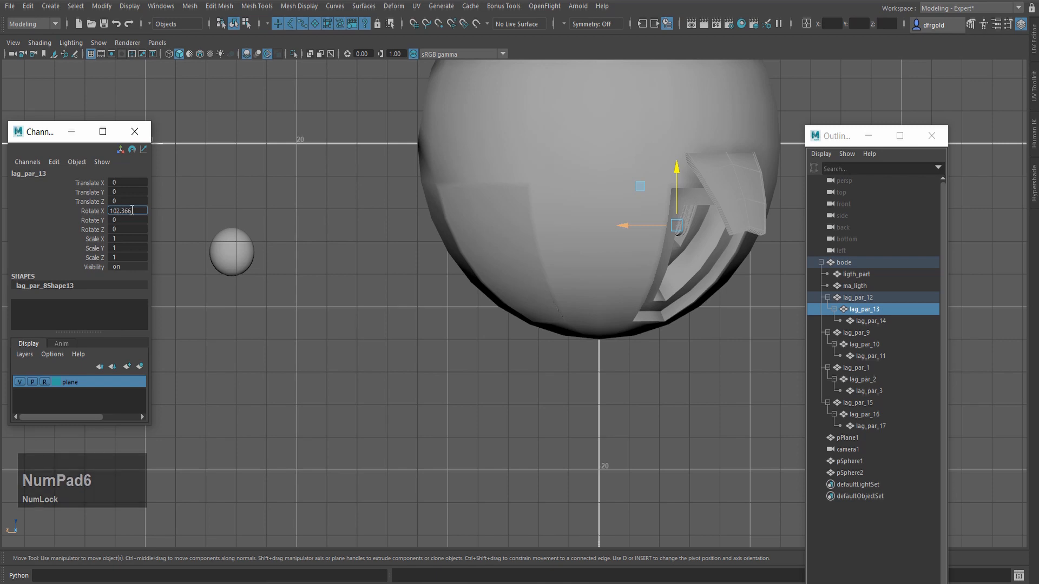
key("KP_Enter")
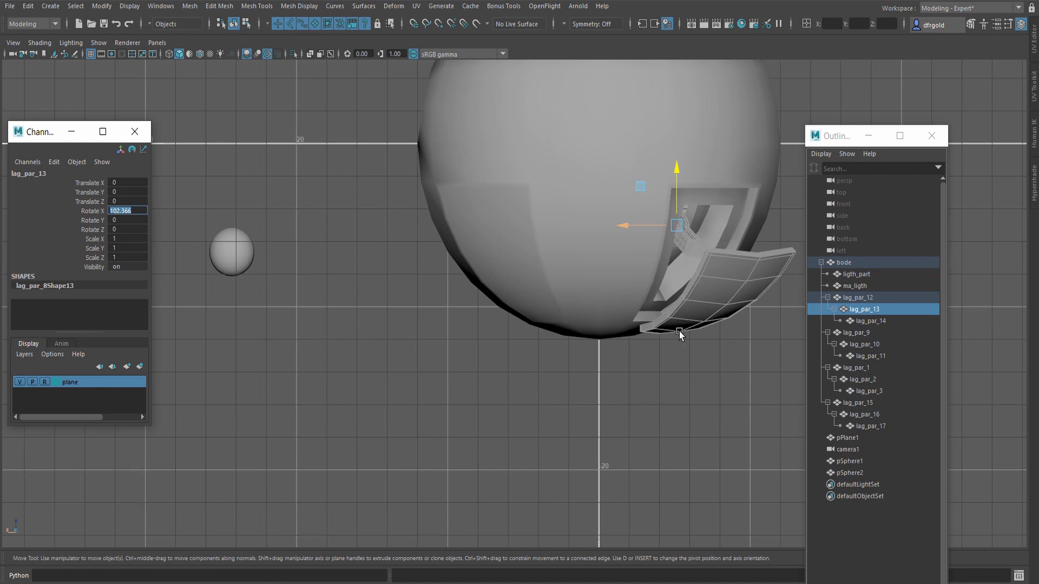
- Set the Rotate X of the outer leg part lag_par_14 to -55.329
left_click(889, 321)
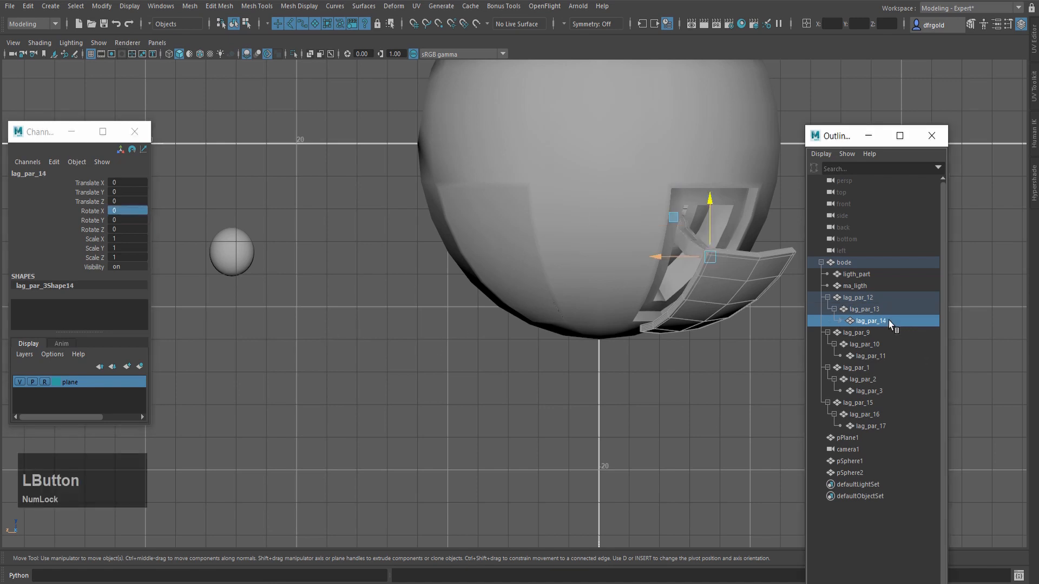
left_click(130, 211)
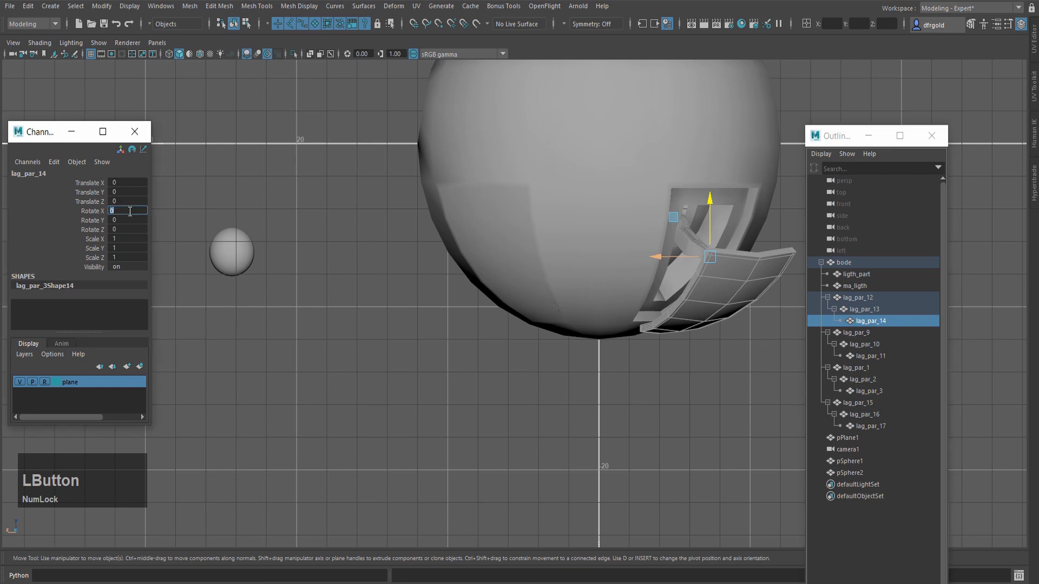
key("BackSpace")
type("-")
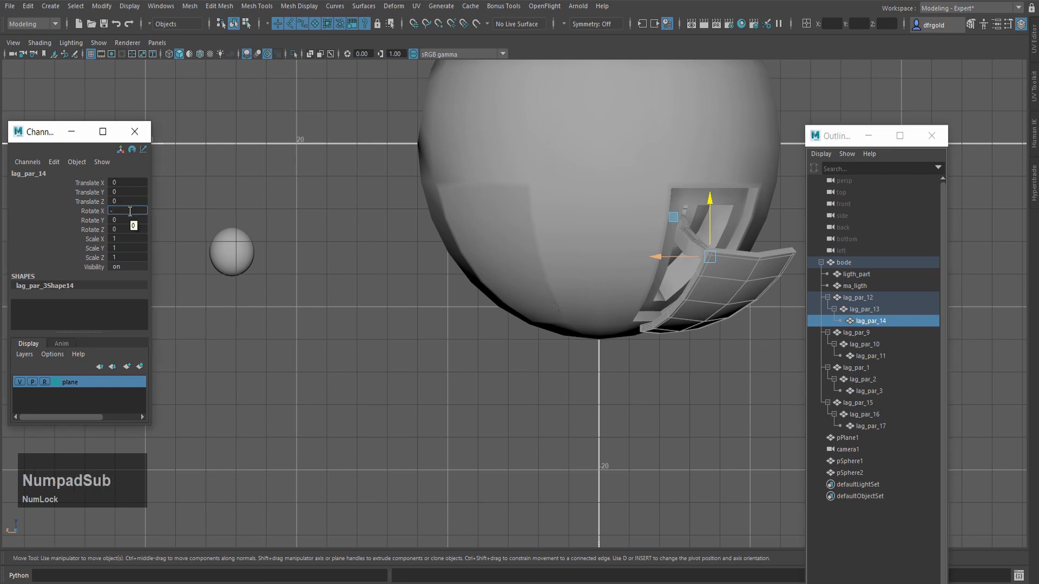
type("55.329")
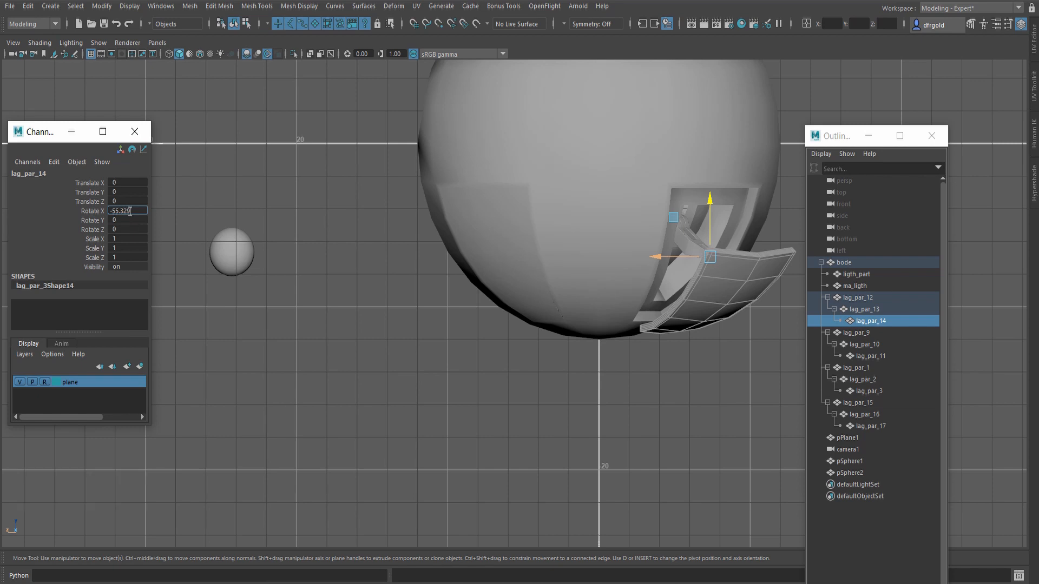
key("KP_Enter")
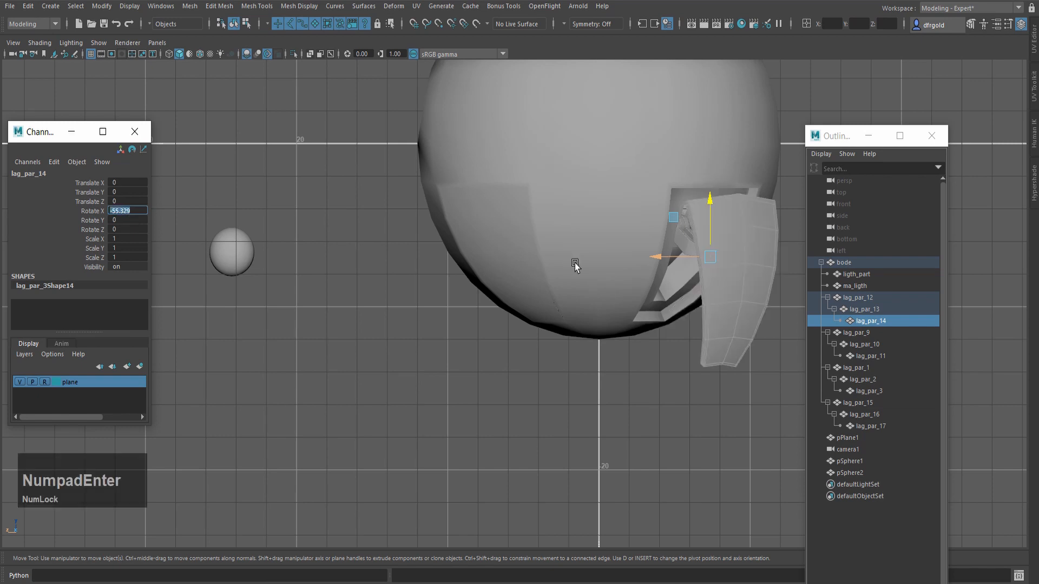
scroll(715, 271, "down", 1)
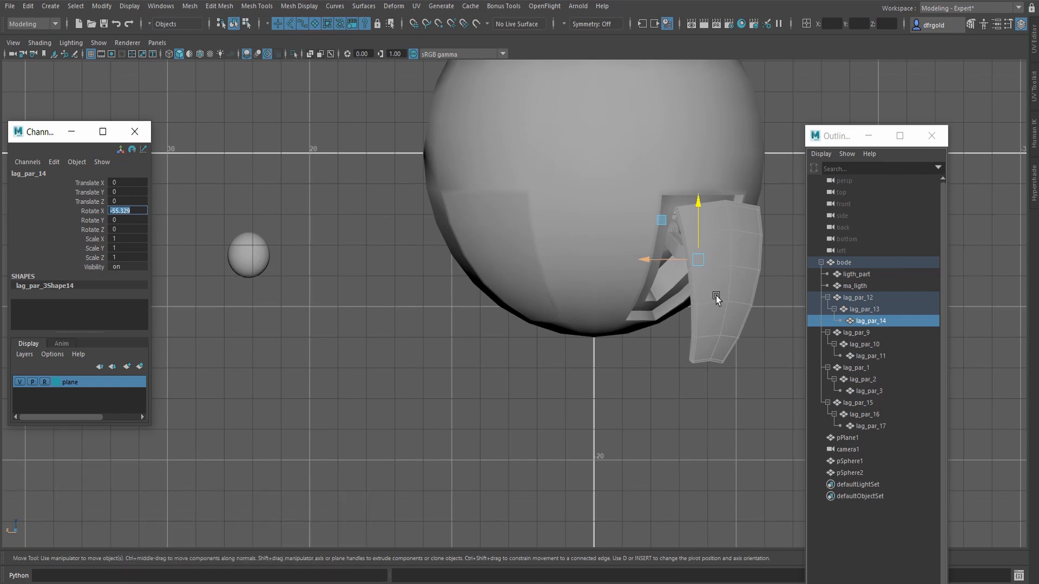
scroll(508, 378, "down", 3)
key("e")
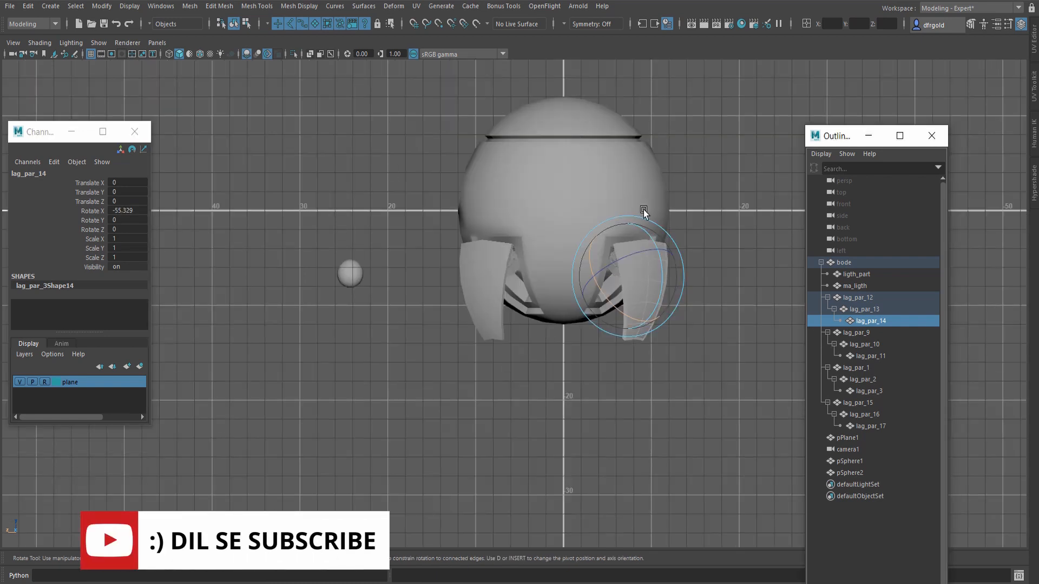
- Unlock the plane layer, raise pPlane1 to about -13.685 in Translate Y to meet the feet, and set the layer back to reference
left_click(858, 439)
scroll(612, 358, "up", 5)
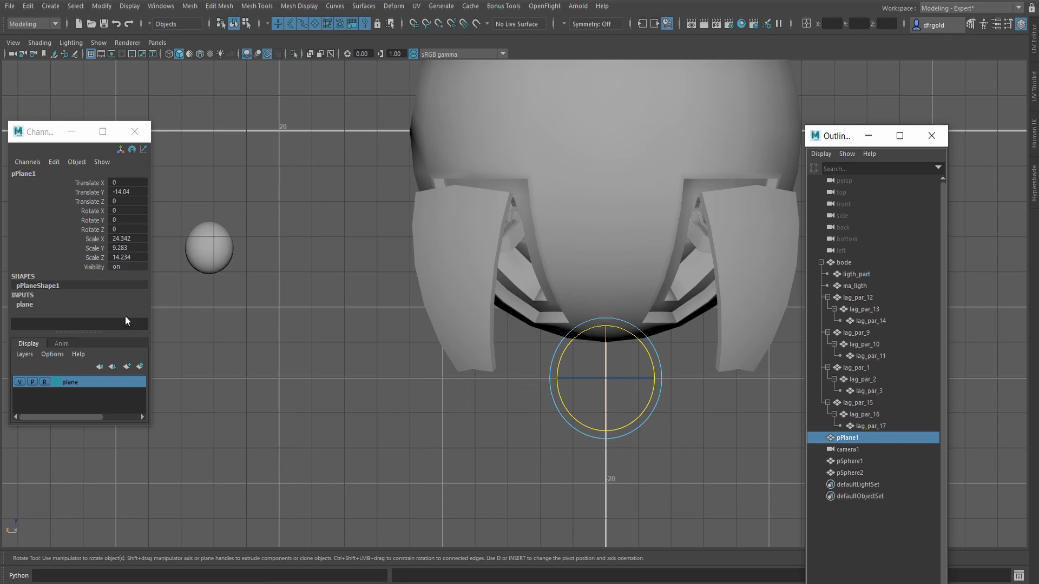
left_click(46, 382)
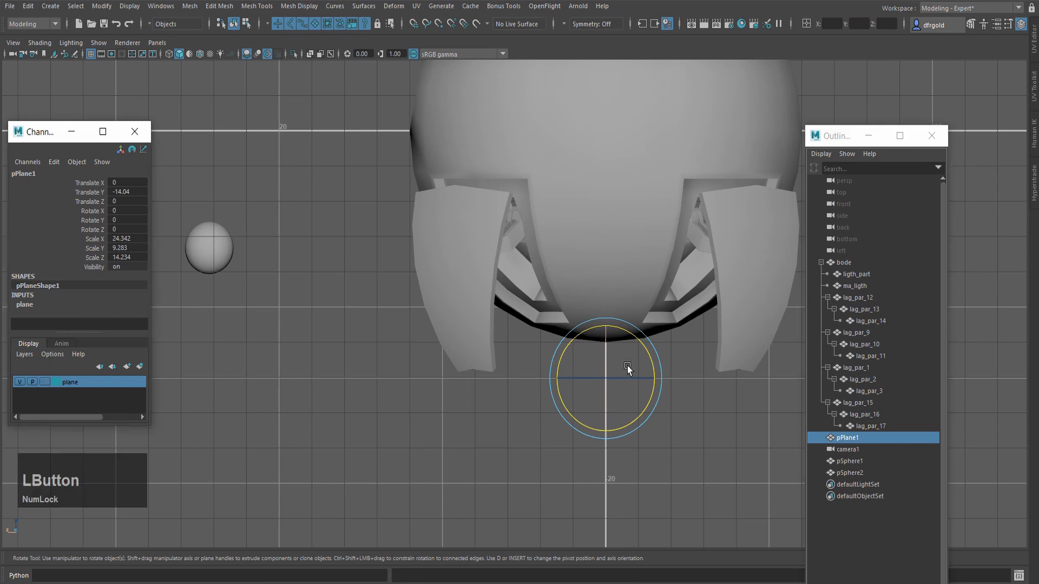
scroll(628, 365, "down", 2)
key("w")
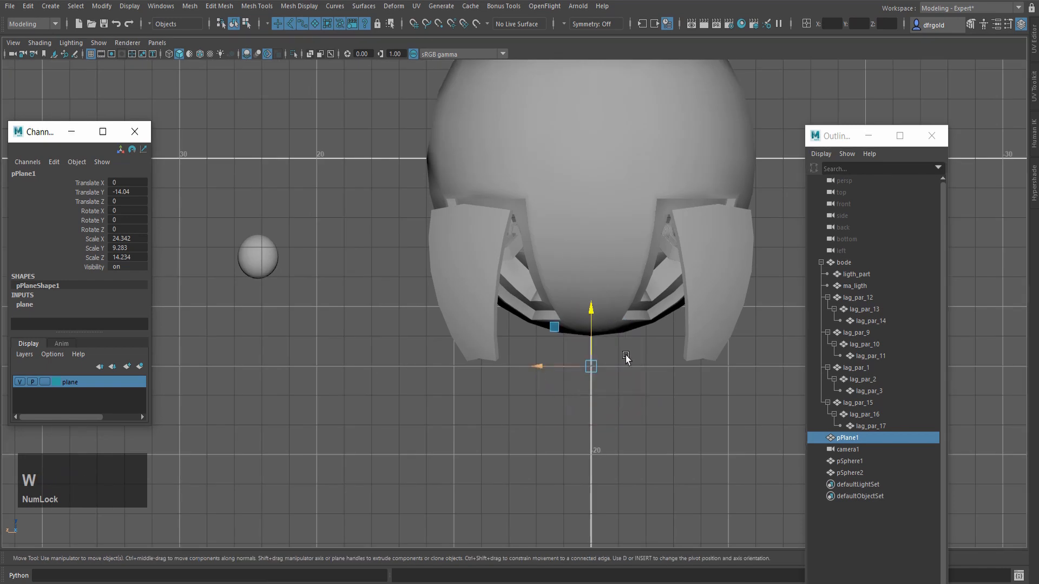
left_click_drag(596, 312, 581, 304)
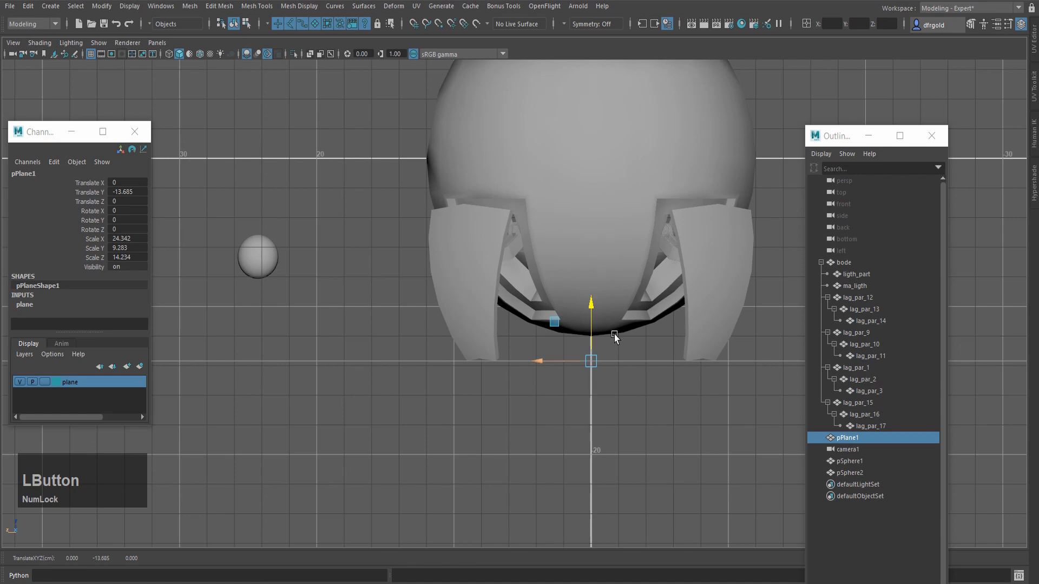
key("q")
left_click(46, 382)
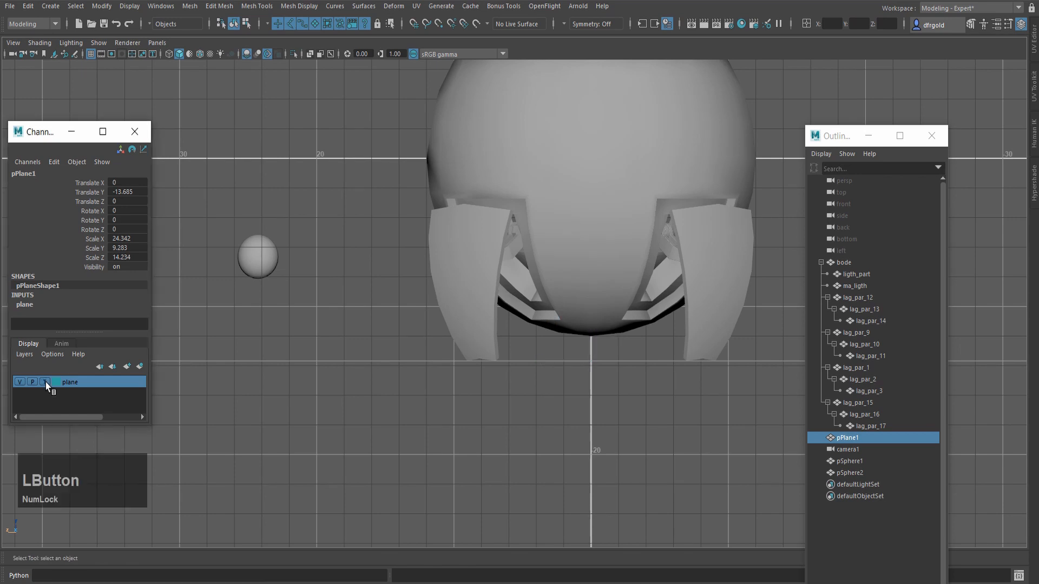
- Switch from the orthographic view to a perspective view of the whole scene and close the Outliner and Channel Box windows
left_click(45, 382)
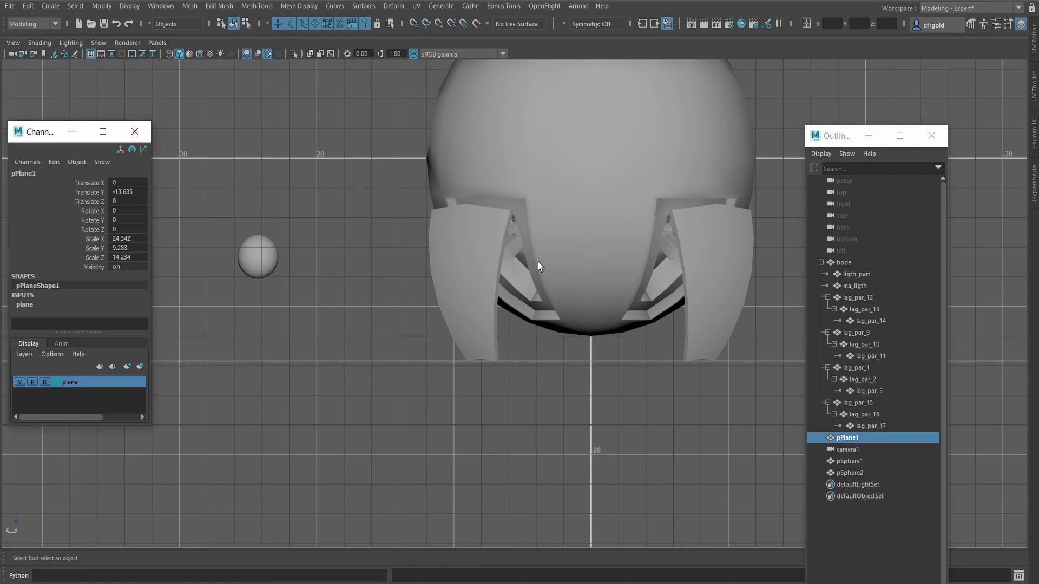
key("space")
left_click_drag(537, 254, 535, 235)
scroll(503, 269, "down", 3)
left_click_drag(502, 270, 691, 254, "alt")
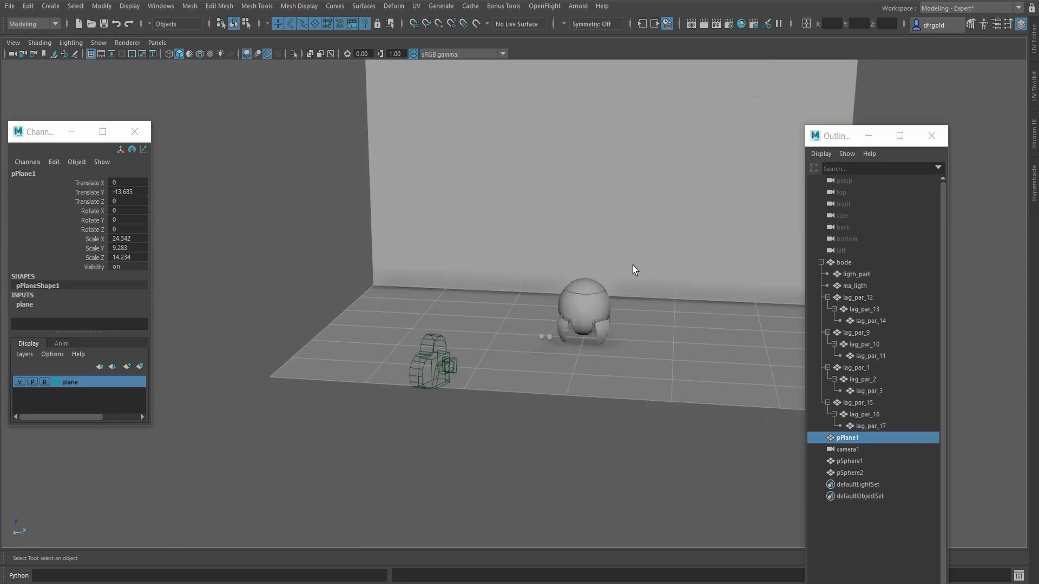
left_click(931, 136)
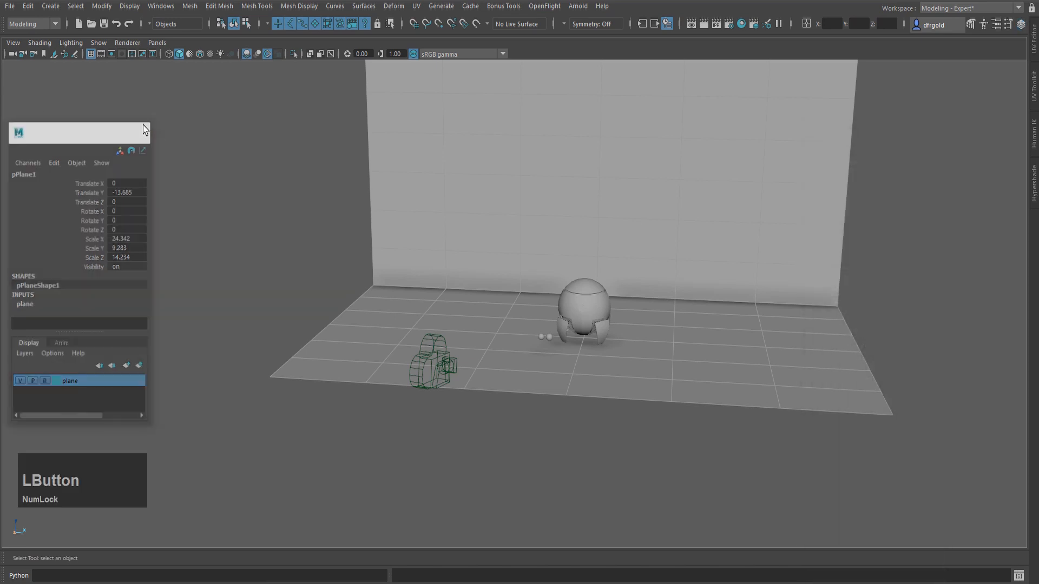
left_click(143, 126)
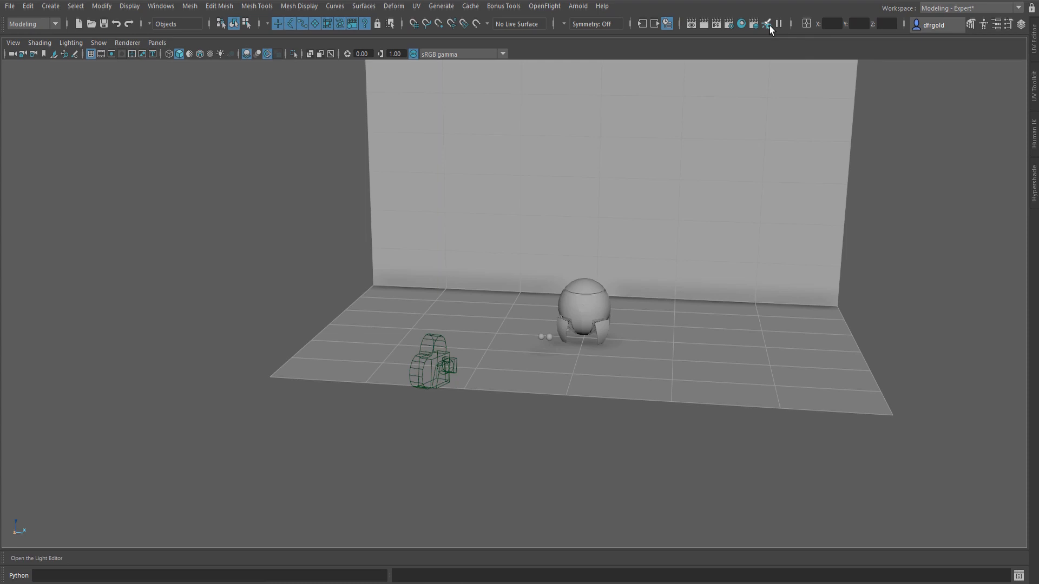
- Open the Light Editor and dock it beside the viewport, with its Property Editor docked underneath
left_click(161, 6)
mouse_move(179, 86)
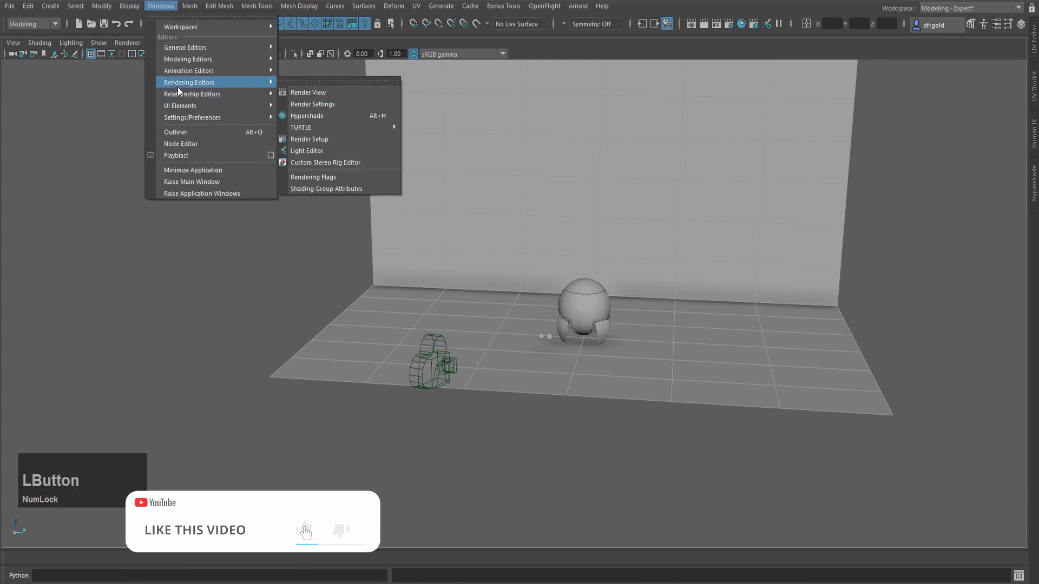
left_click(352, 150)
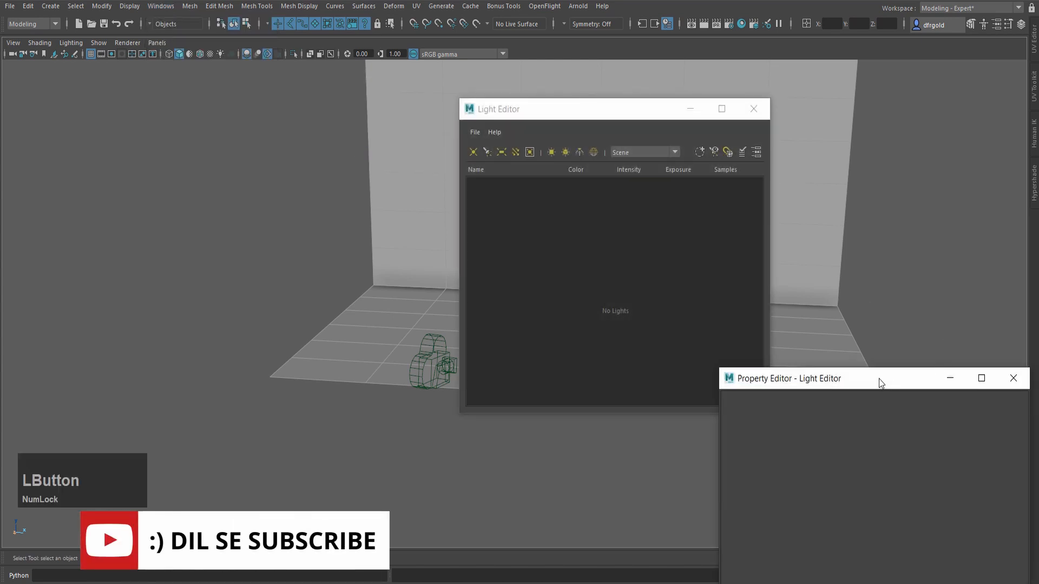
left_click_drag(879, 383, 617, 332)
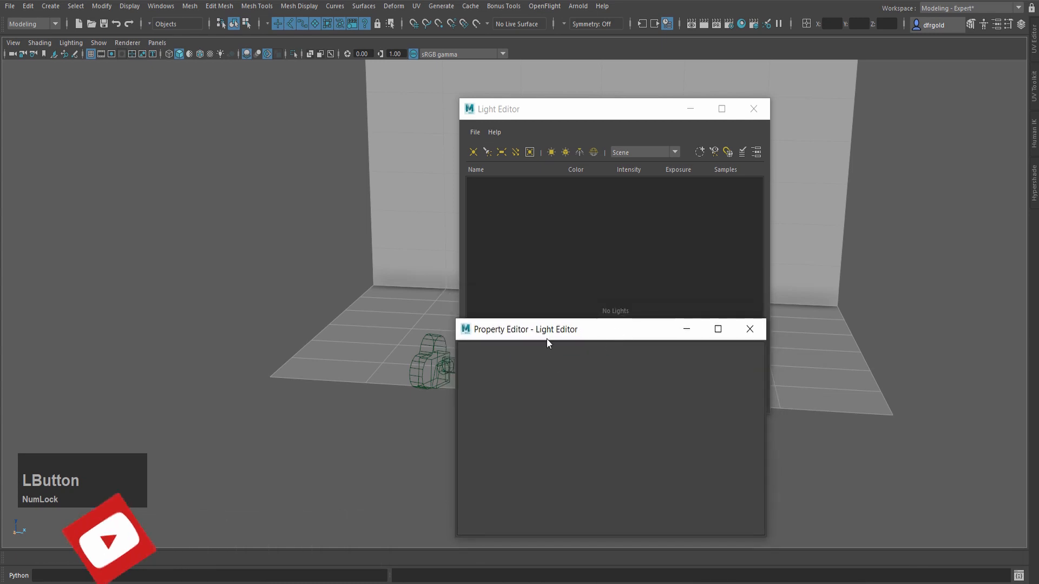
left_click_drag(566, 110, 1036, 254)
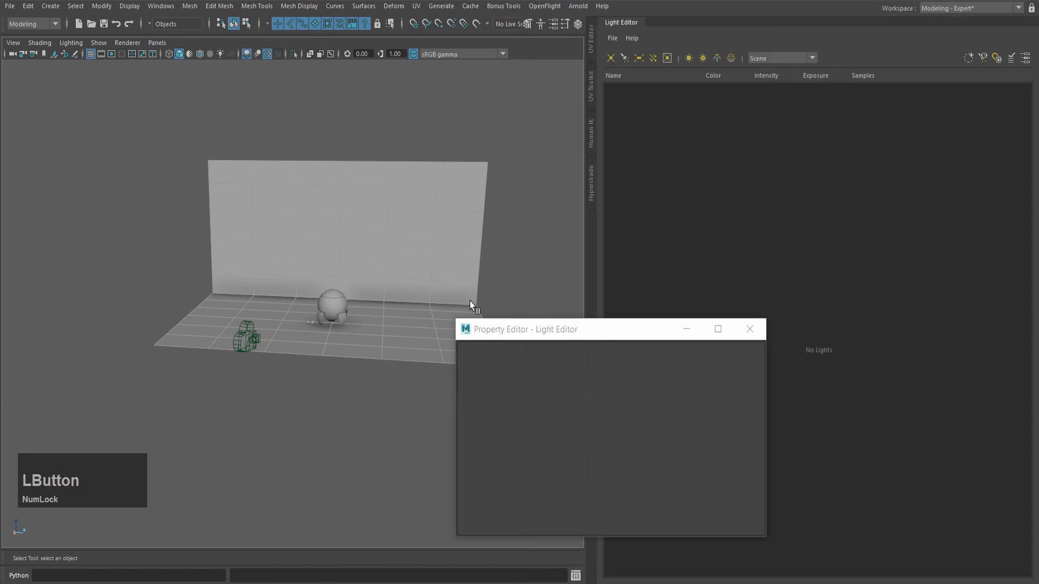
left_click_drag(495, 331, 698, 312)
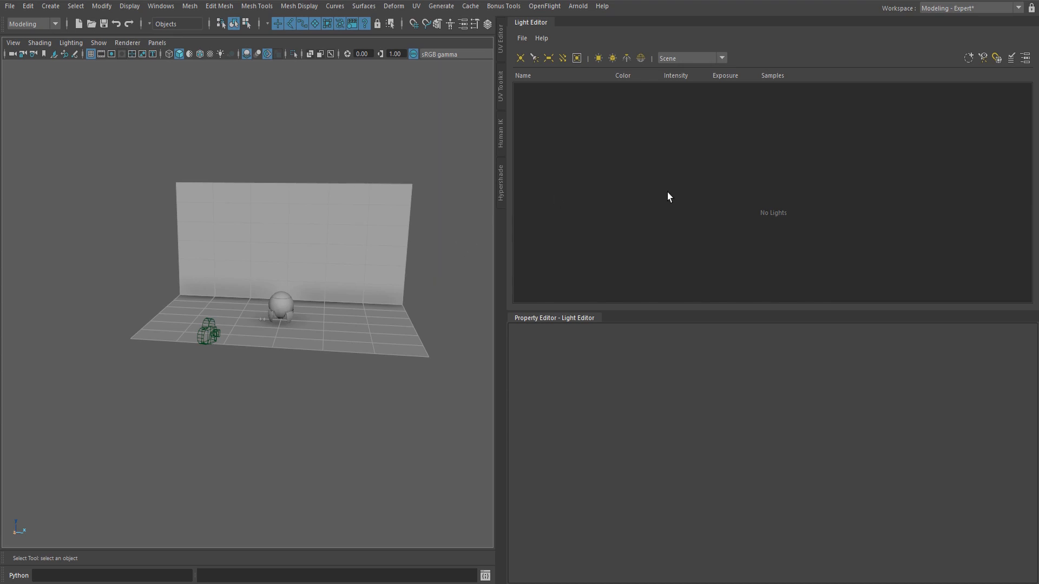
left_click(578, 6)
mouse_move(620, 67)
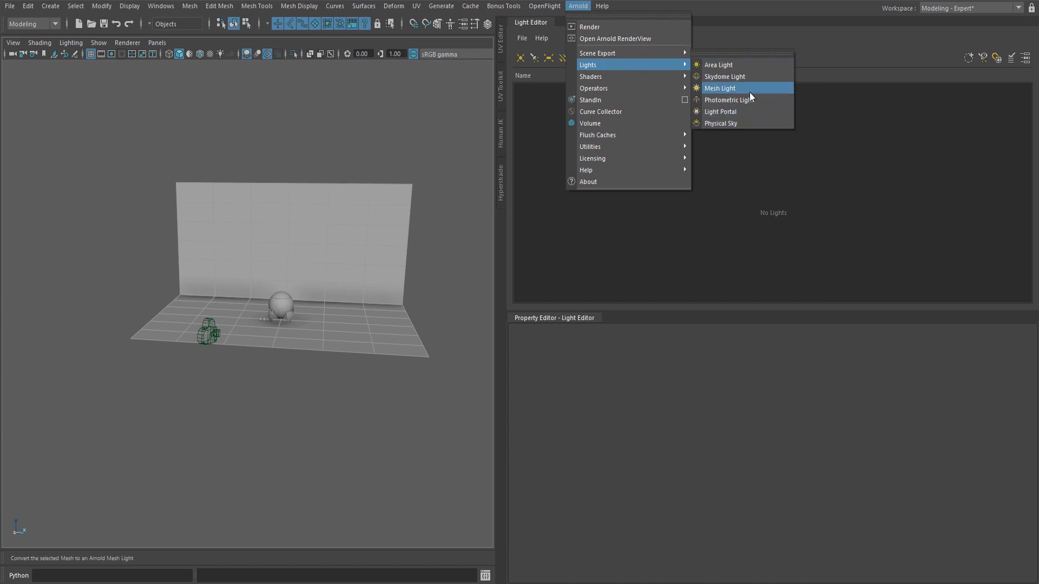
left_click(734, 138)
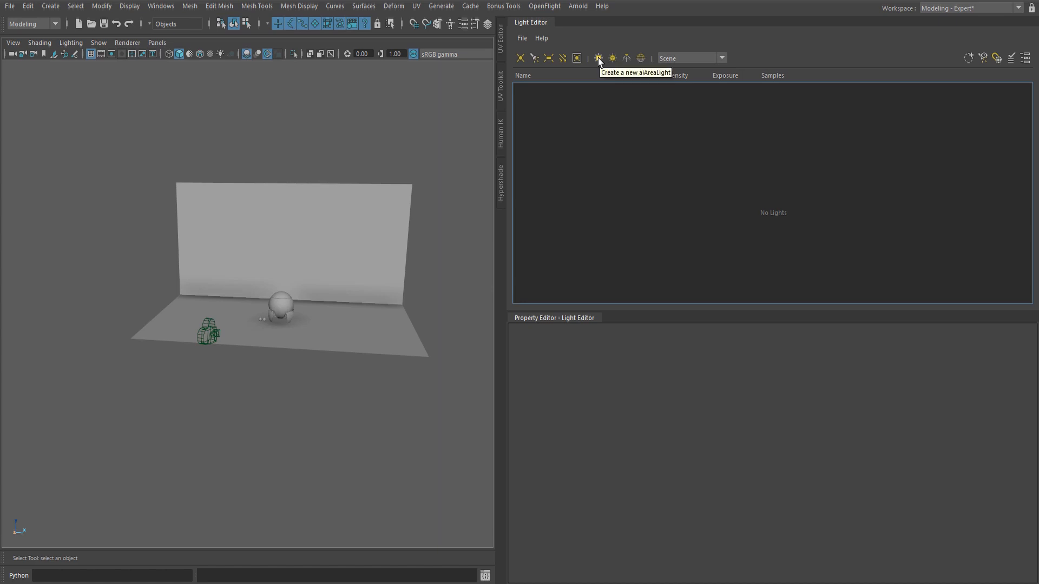
- Create a new light group in the Light Editor and rename it ai_light_1
left_click(969, 58)
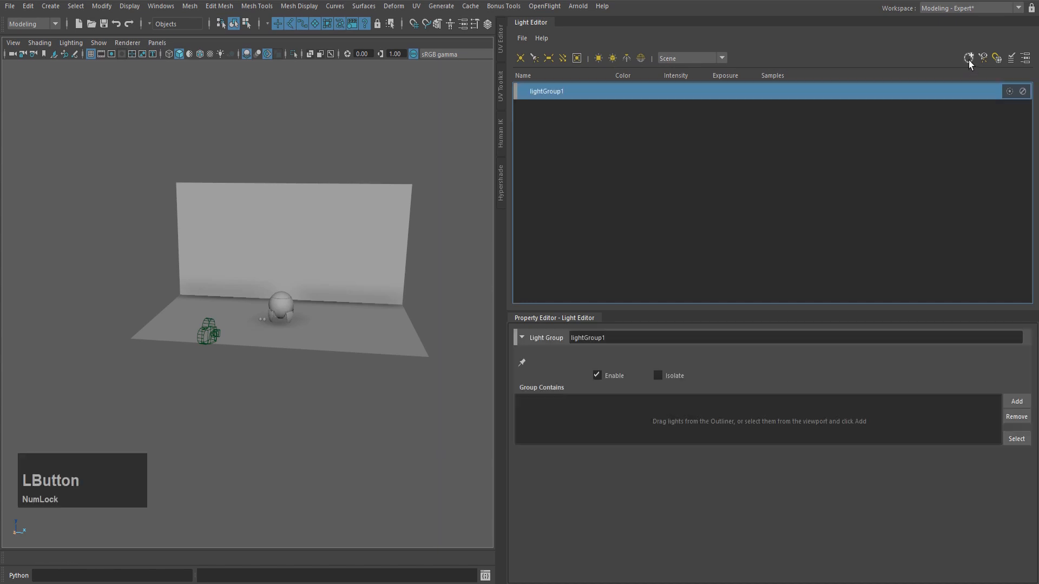
double_click(583, 93)
left_click_drag(582, 92, 540, 91)
key("BackSpace")
key("Left")
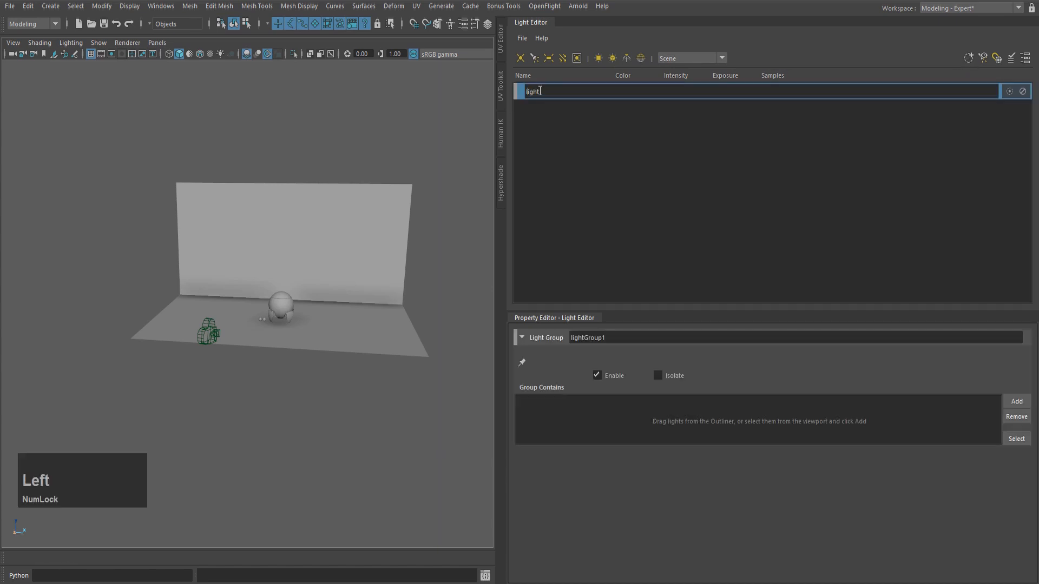
type("ai")
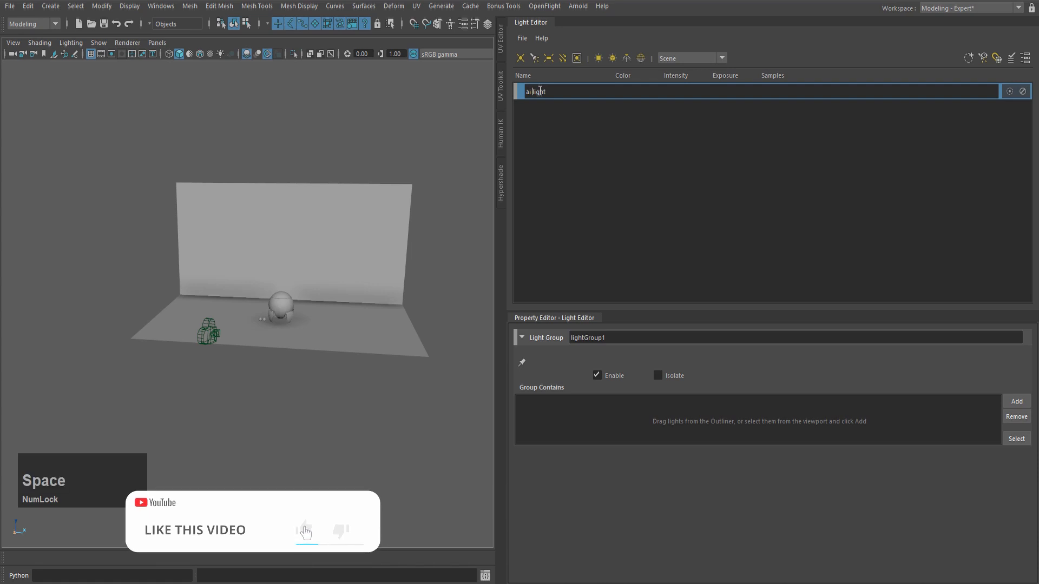
left_click(561, 95)
type("1")
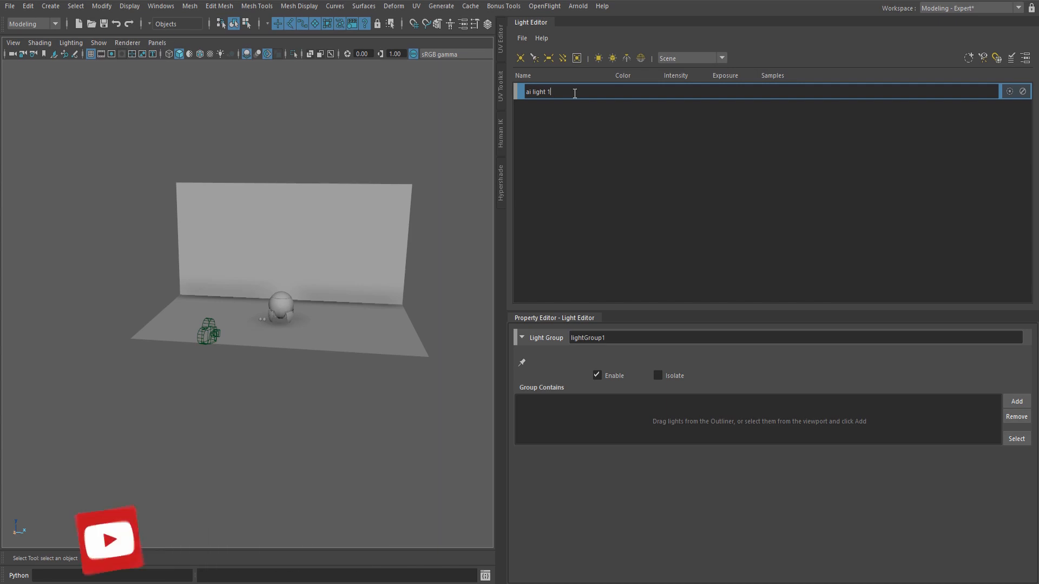
key("Return")
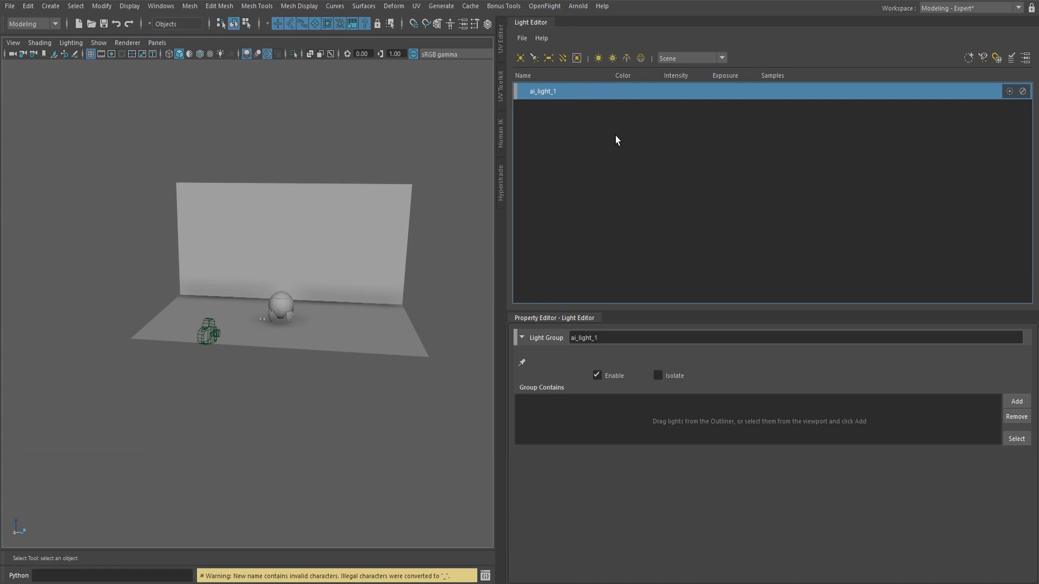
- Add three Arnold area lights to the ai_light_1 group
left_click(598, 60)
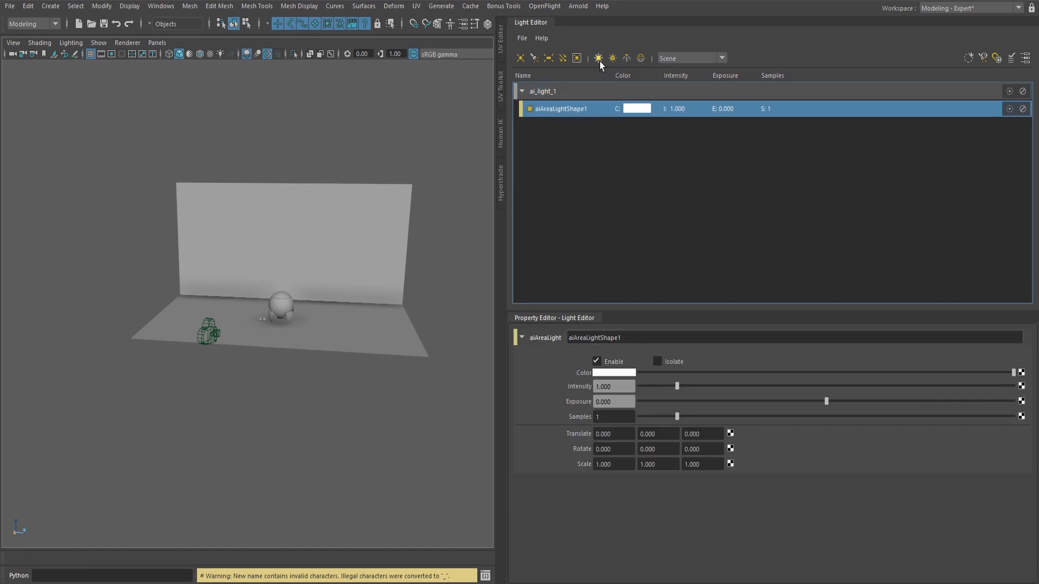
left_click(598, 60)
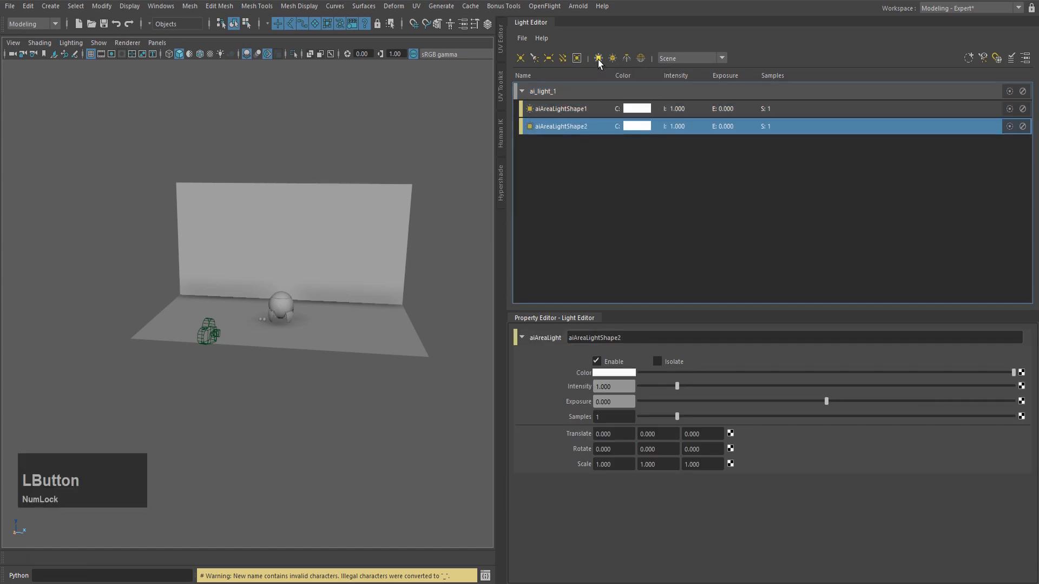
left_click(598, 60)
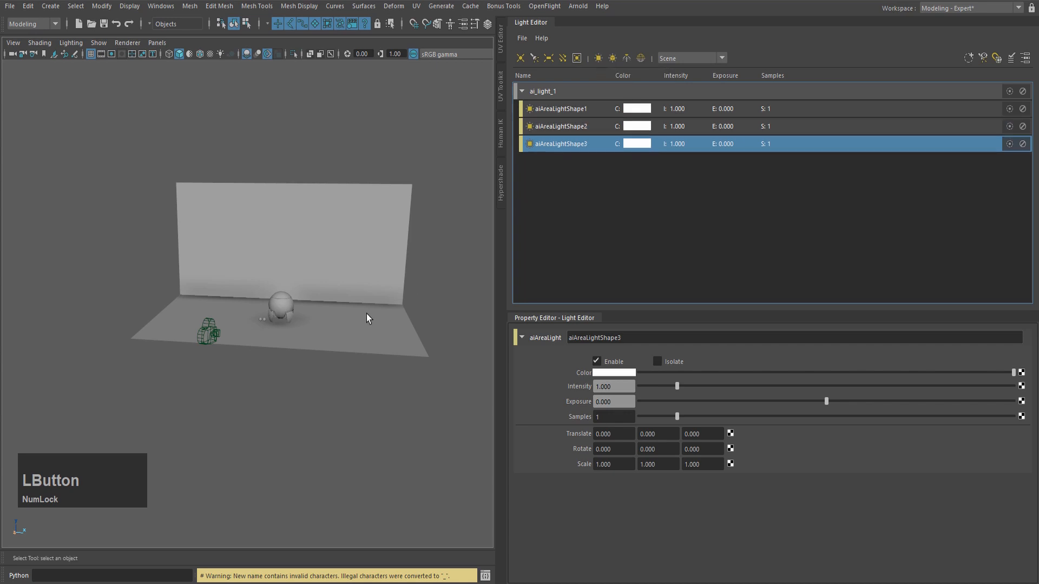
- Reopen the Channel Box and Outliner, and select the first area light, aiAreaLight1
left_click(445, 292)
key("alt+c")
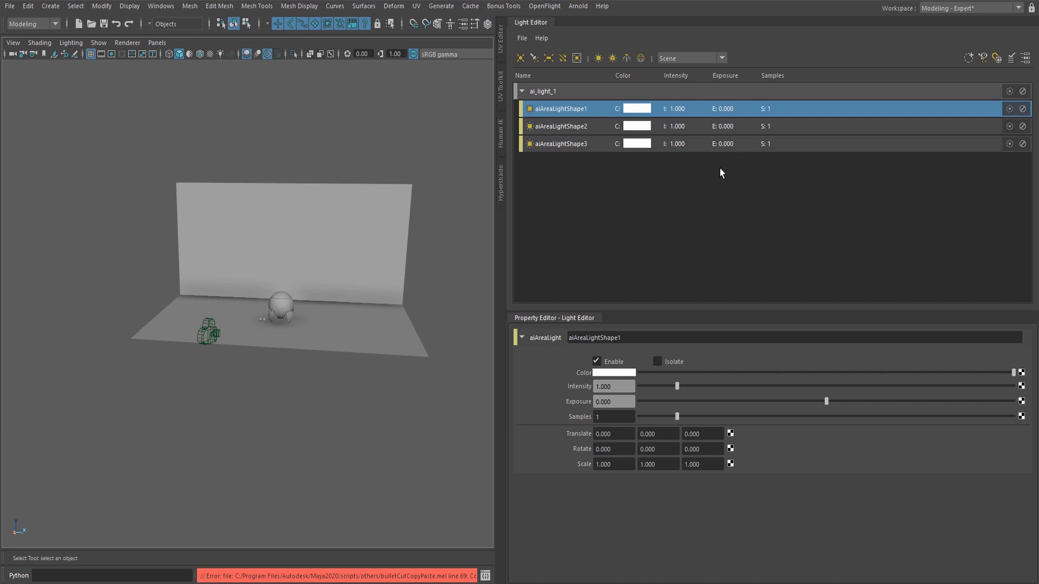
key("alt+c")
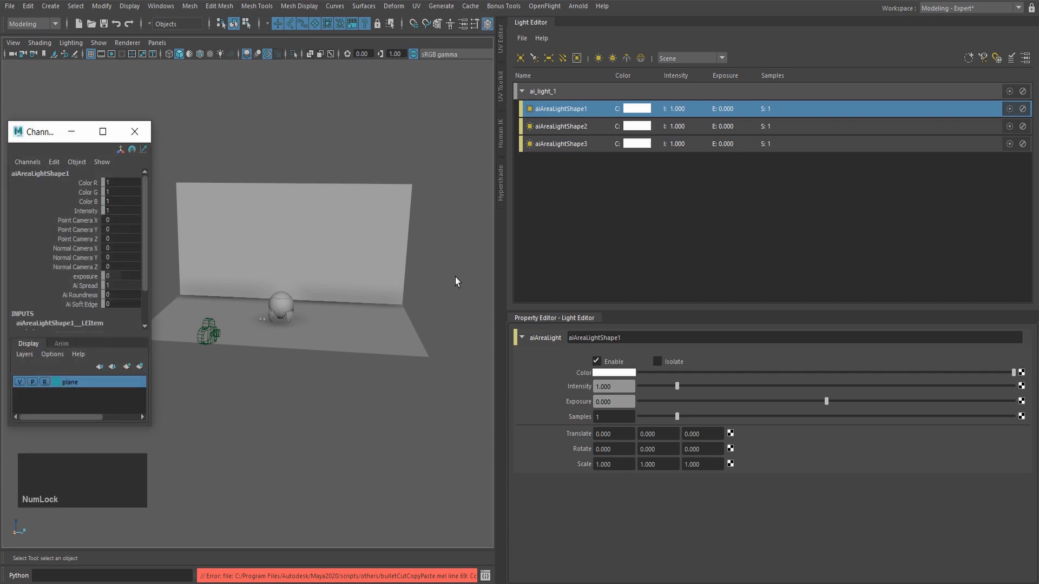
key("alt+o")
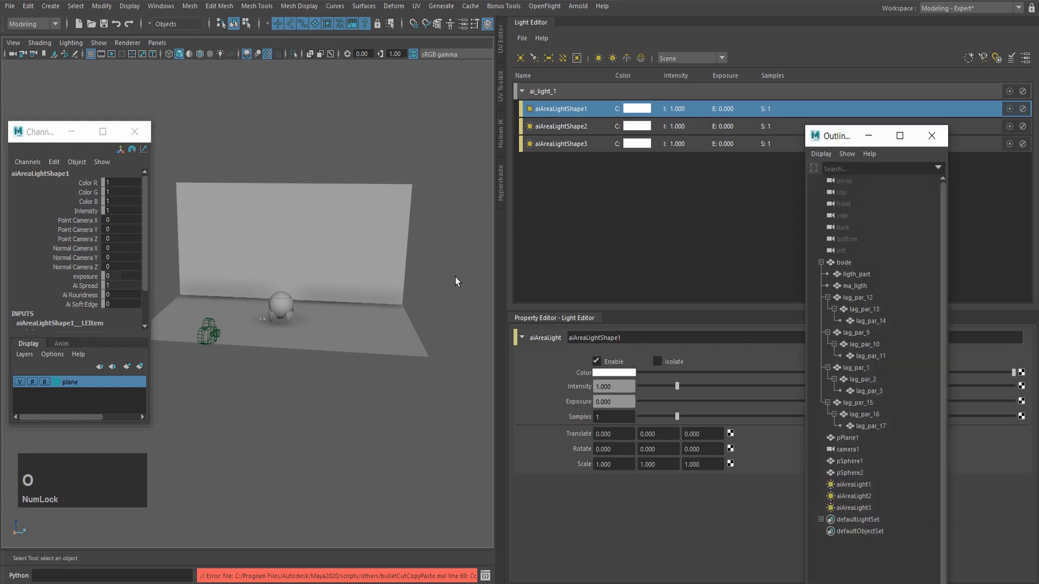
left_click(644, 214)
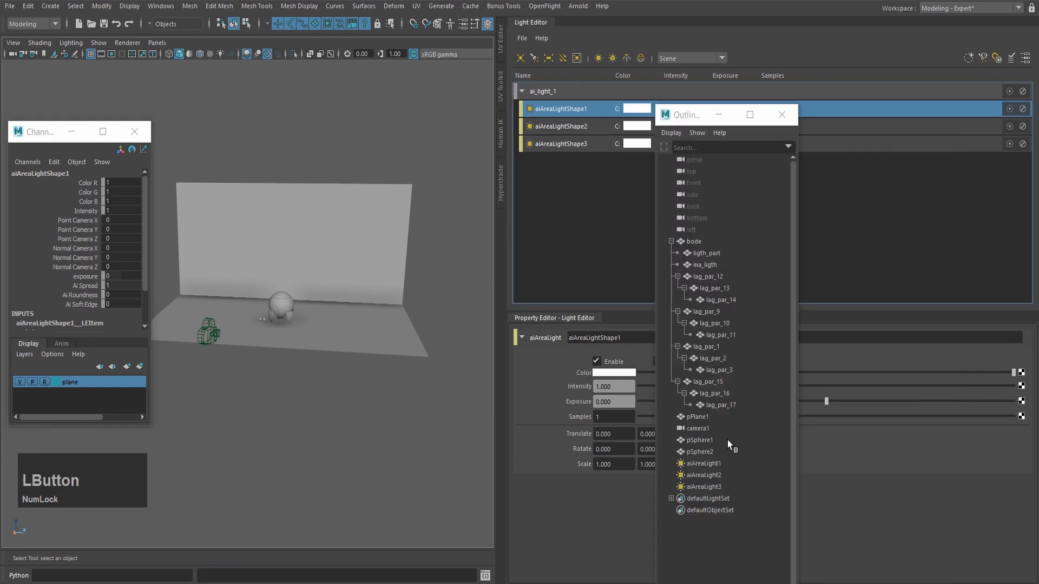
left_click(726, 460)
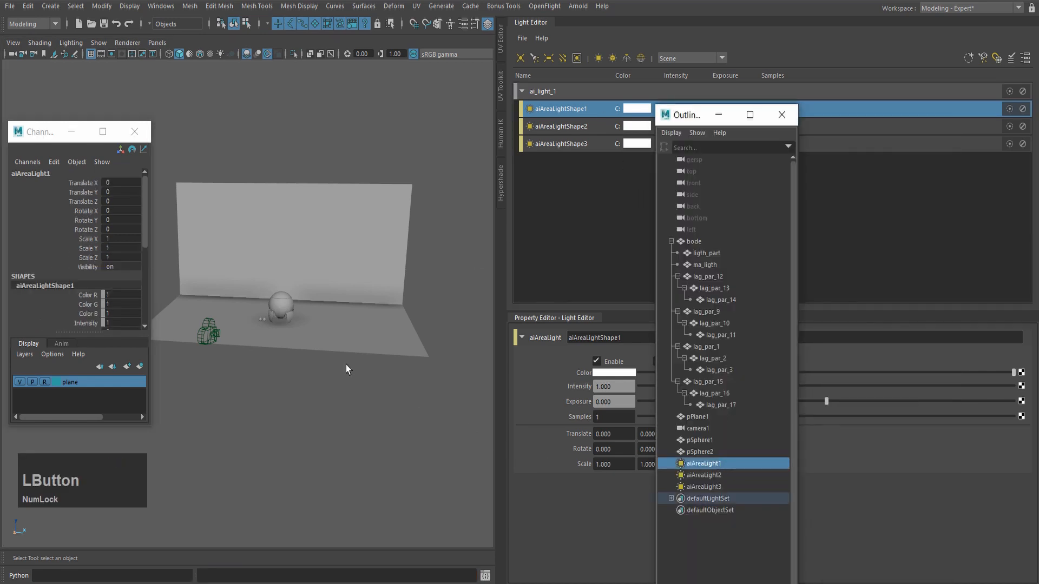